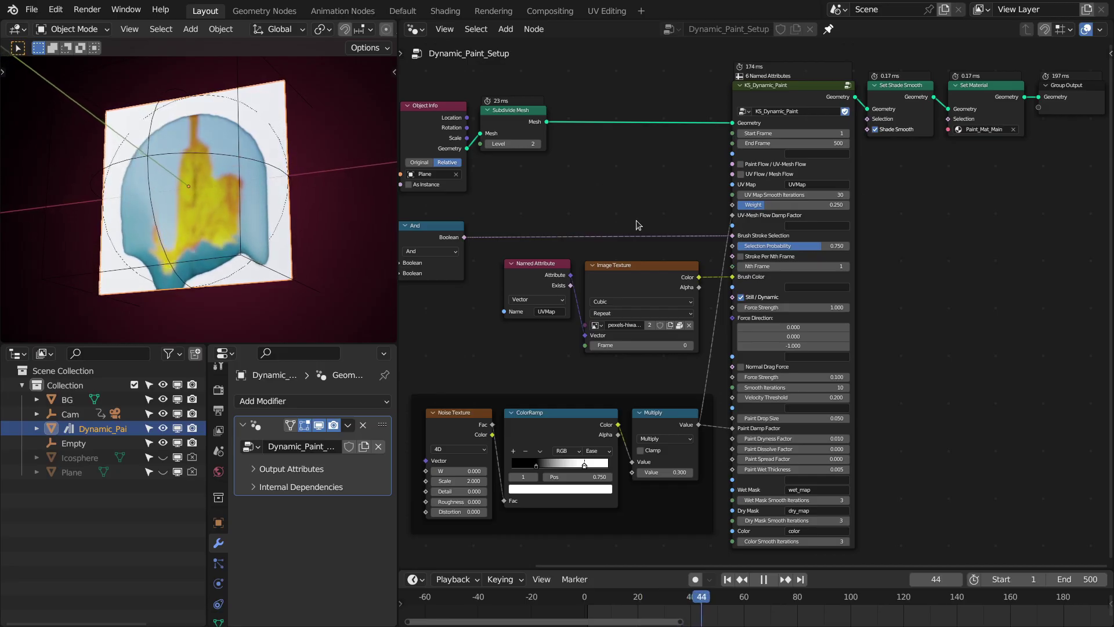
# Step: Stop the animation playback and select the KS_Dynamic_Paint node group in the Dynamic_Paint_Setup tree
pyautogui.press('space')
pyautogui.scroll(1, 631, 276)
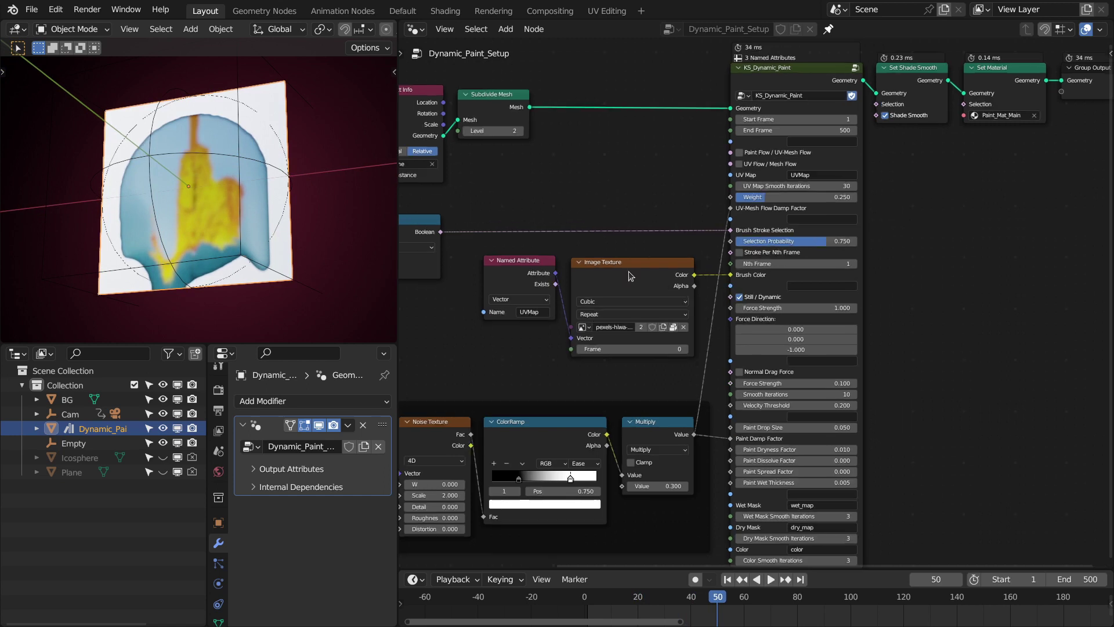
pyautogui.scroll(2, 779, 286)
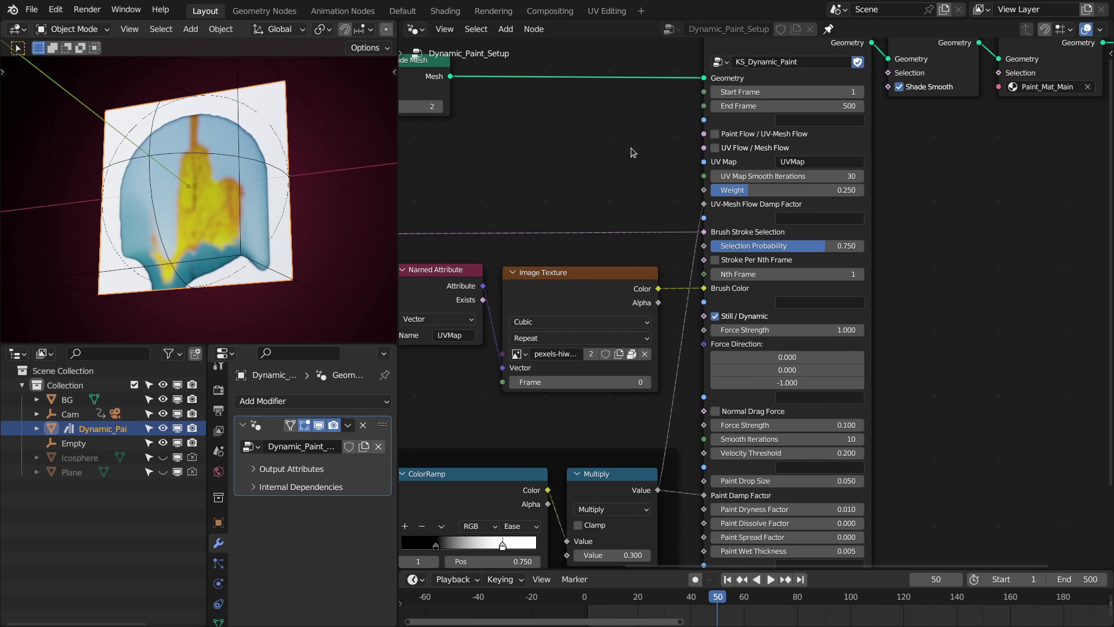
pyautogui.scroll(-1, 654, 157)
pyautogui.moveTo(638, 158); pyautogui.dragTo(692, 174, button='middle')
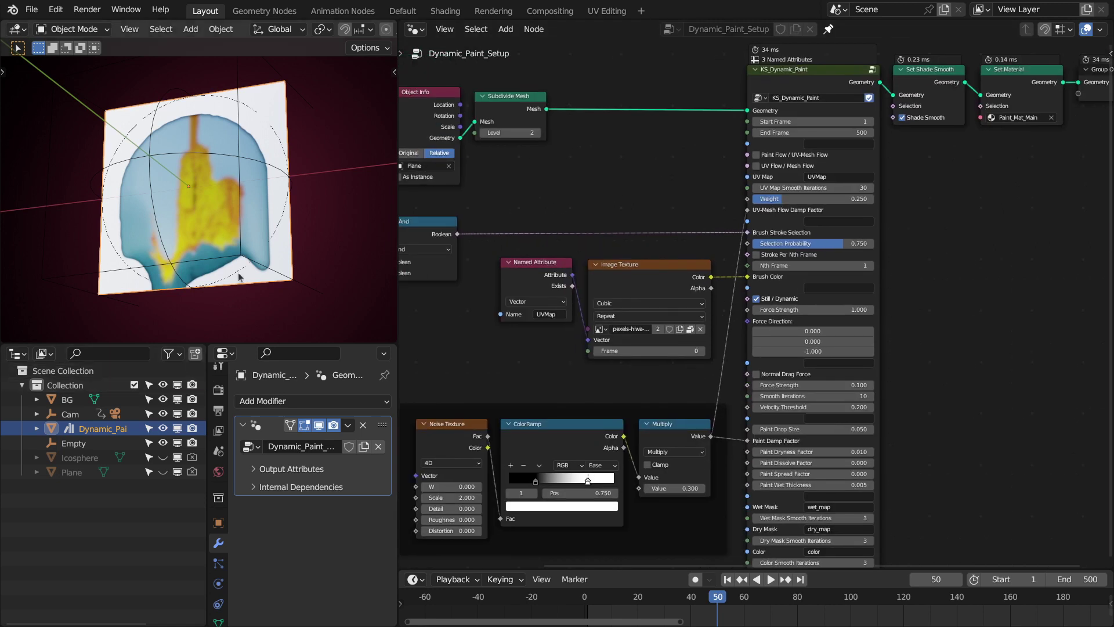
pyautogui.moveTo(632, 65); pyautogui.dragTo(808, 244)
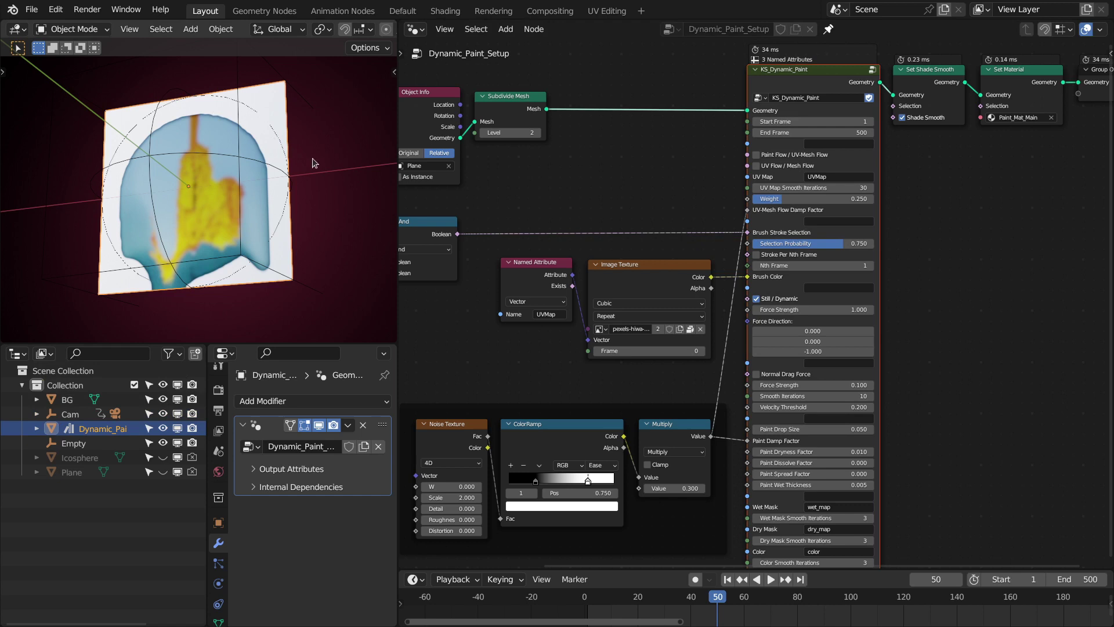
pyautogui.scroll(-1, 510, 191)
pyautogui.moveTo(592, 219); pyautogui.dragTo(580, 207, button='middle')
pyautogui.scroll(2, 673, 223)
pyautogui.moveTo(673, 222); pyautogui.dragTo(659, 197, button='middle')
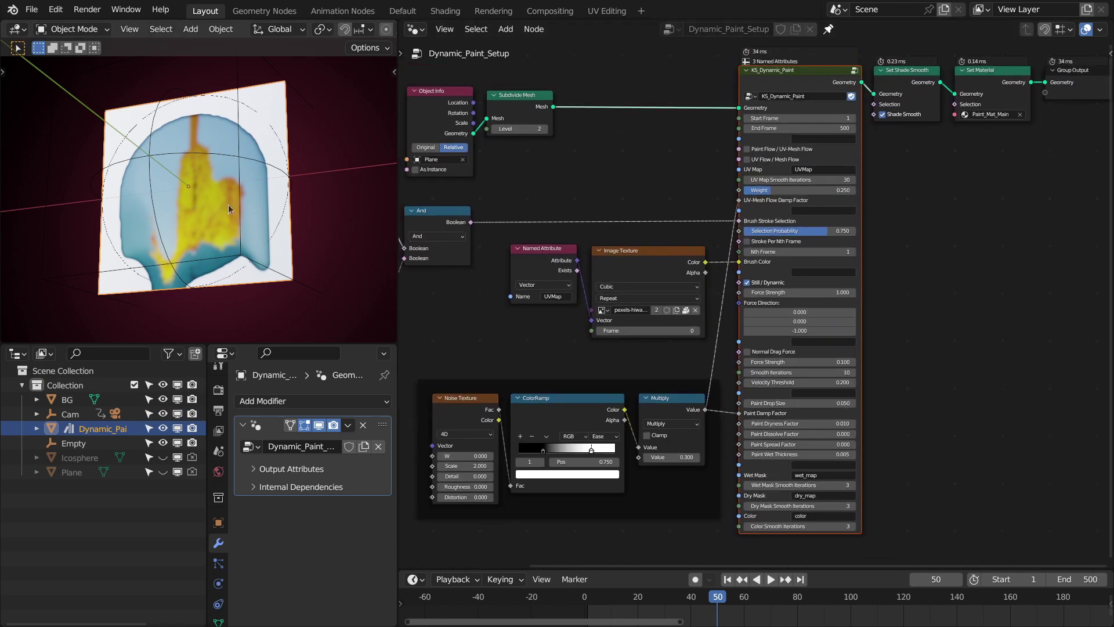
pyautogui.scroll(1, 673, 146)
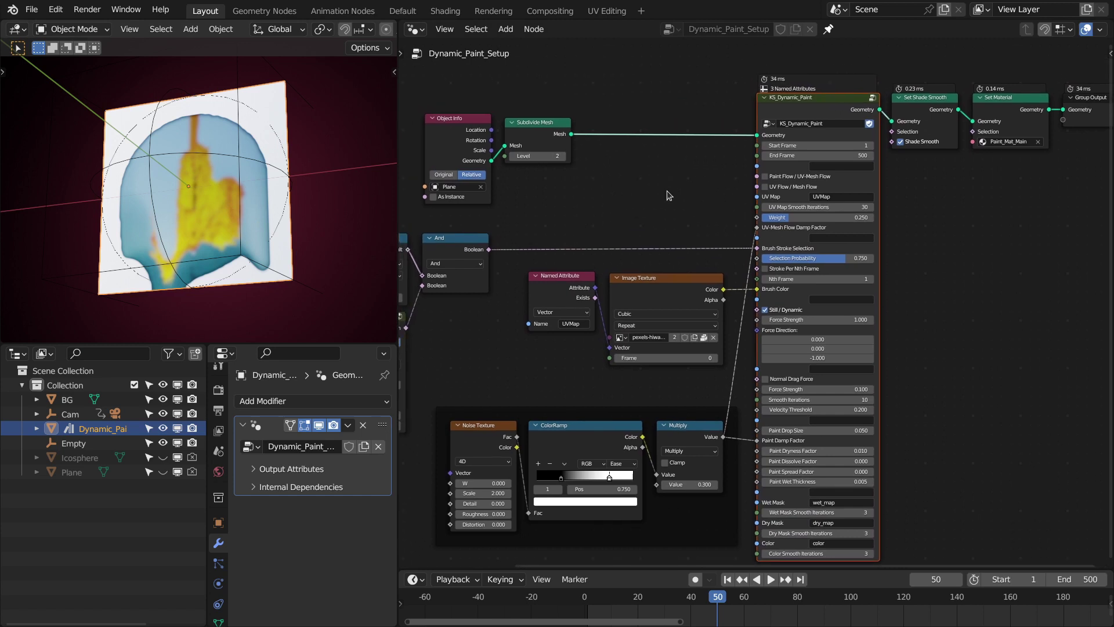
# Step: Maximize the node editor to examine the whole Dynamic_Paint_Setup tree, and restore the regular layout
pyautogui.hotkey('ctrl', 'space')
pyautogui.scroll(4, 543, 259)
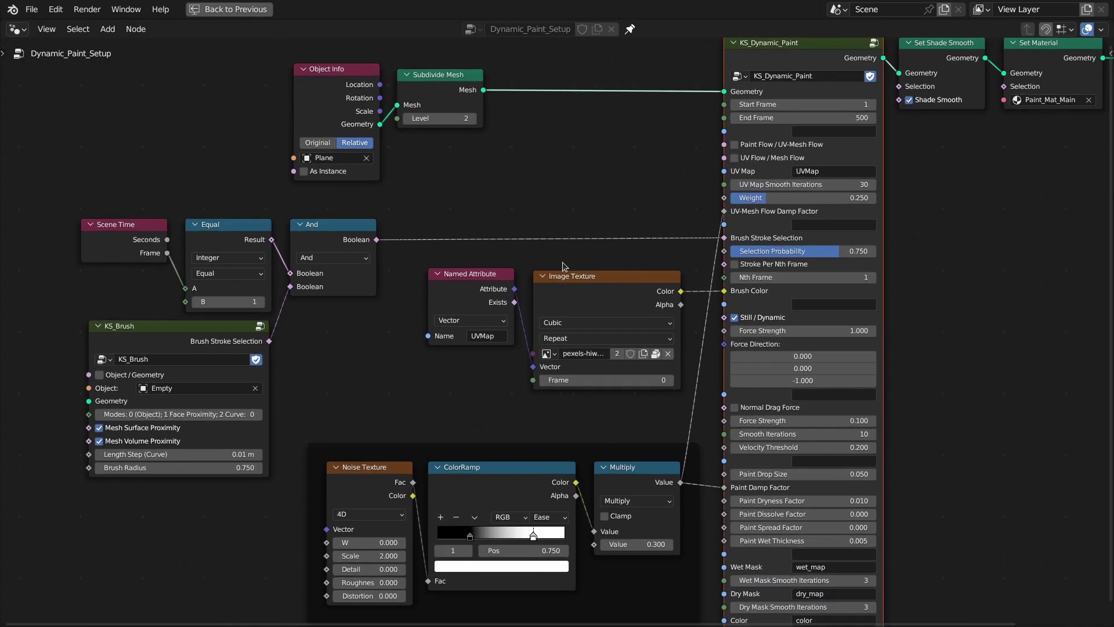
pyautogui.moveTo(448, 257); pyautogui.dragTo(640, 299)
pyautogui.click(616, 251)
pyautogui.hotkey('ctrl', 'space')
pyautogui.scroll(1, 765, 253)
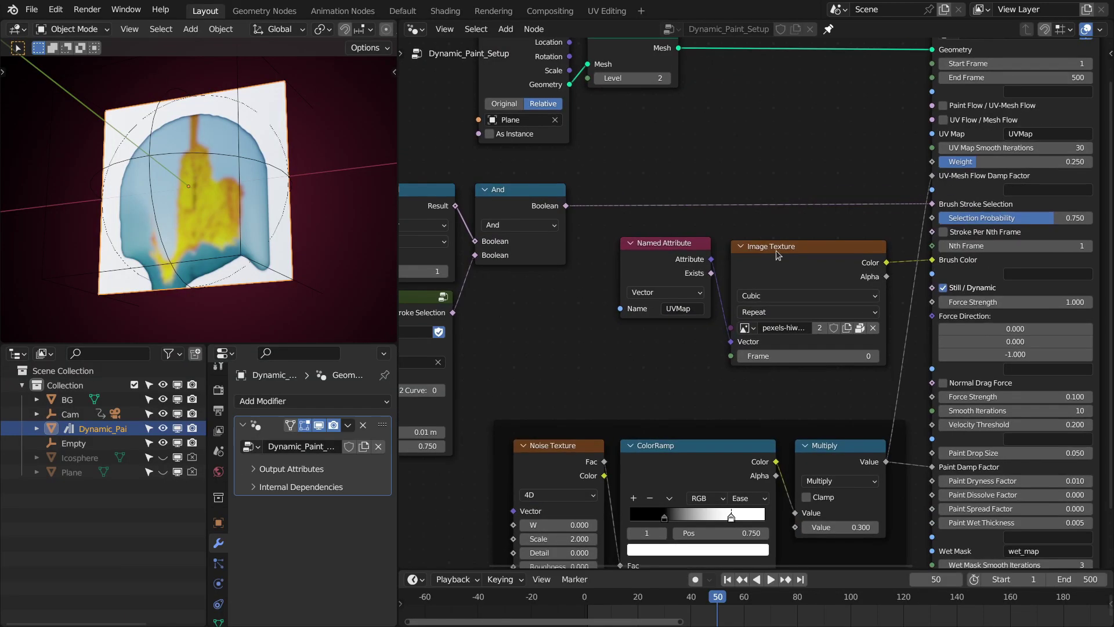
# Step: Select the Named Attribute and Image Texture nodes and view the brush color image in the Rendering workspace before returning to Layout
pyautogui.moveTo(775, 256); pyautogui.dragTo(687, 214, button='middle')
pyautogui.scroll(-1, 687, 214)
pyautogui.moveTo(544, 193); pyautogui.dragTo(807, 322)
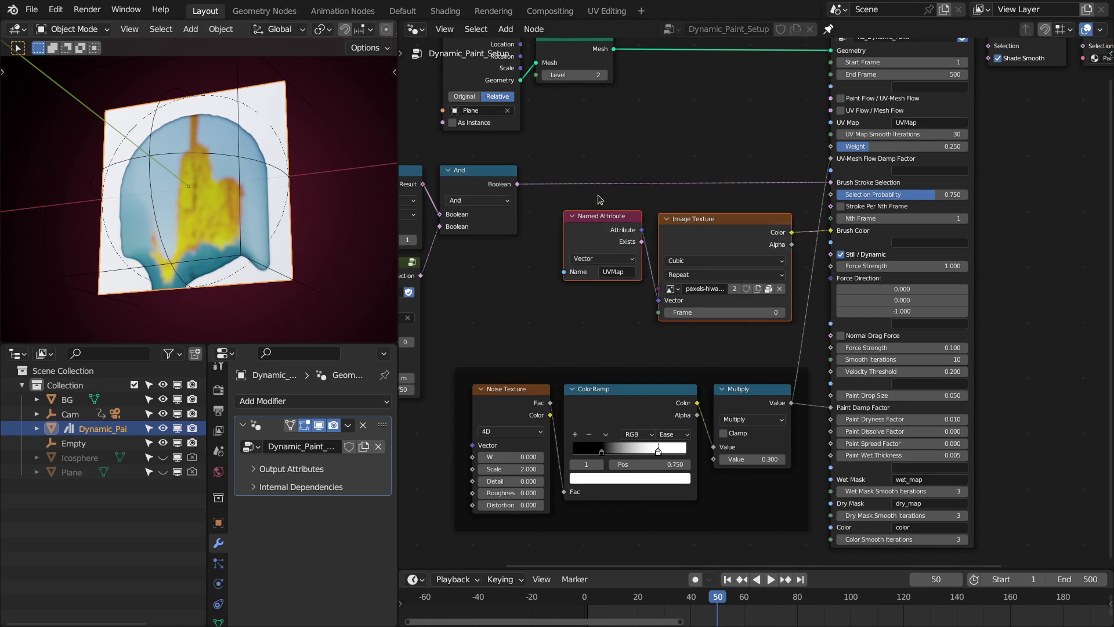
pyautogui.moveTo(598, 167); pyautogui.dragTo(612, 174, button='middle')
pyautogui.click(494, 11)
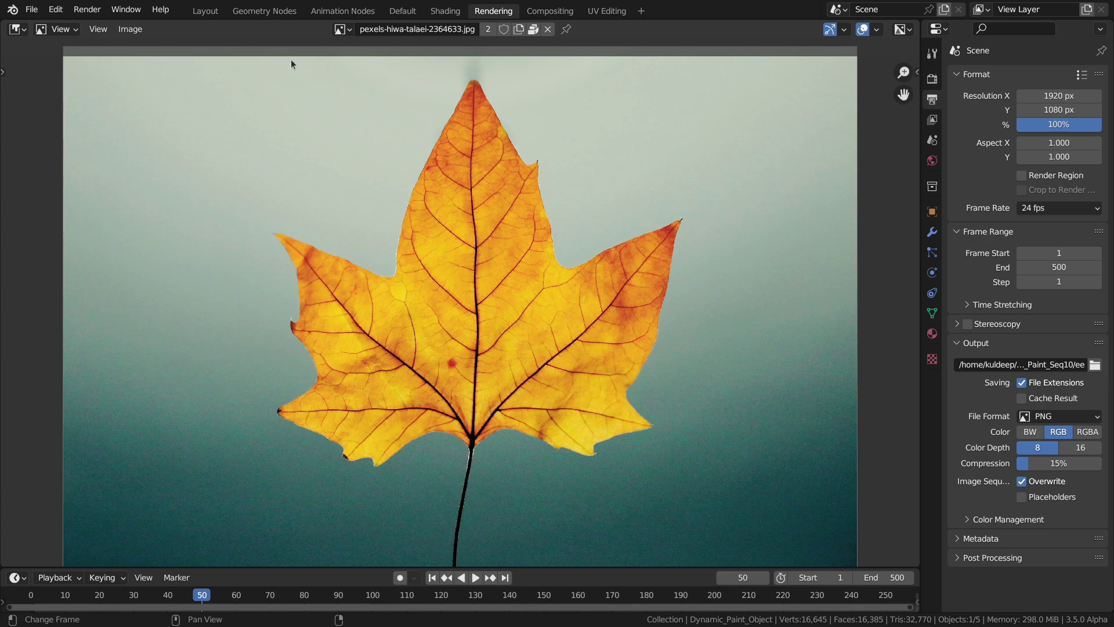
pyautogui.click(207, 11)
pyautogui.scroll(4, 720, 273)
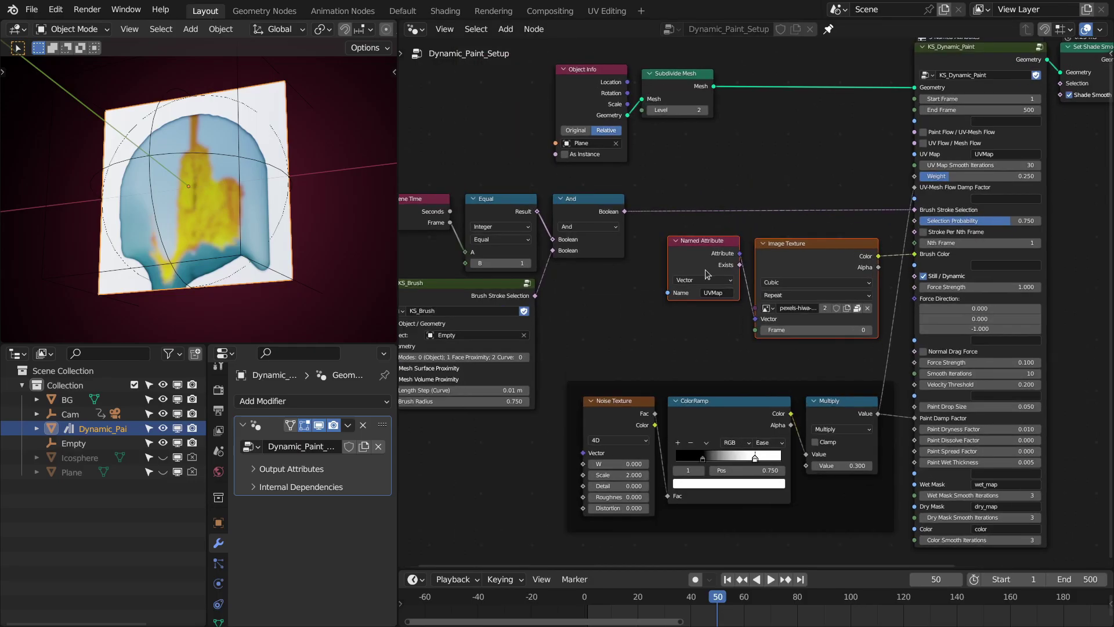
# Step: Move the Object Info and Subdivide Mesh nodes slightly closer to the KS_Dynamic_Paint node
pyautogui.moveTo(553, 52); pyautogui.dragTo(709, 89)
pyautogui.press('g')
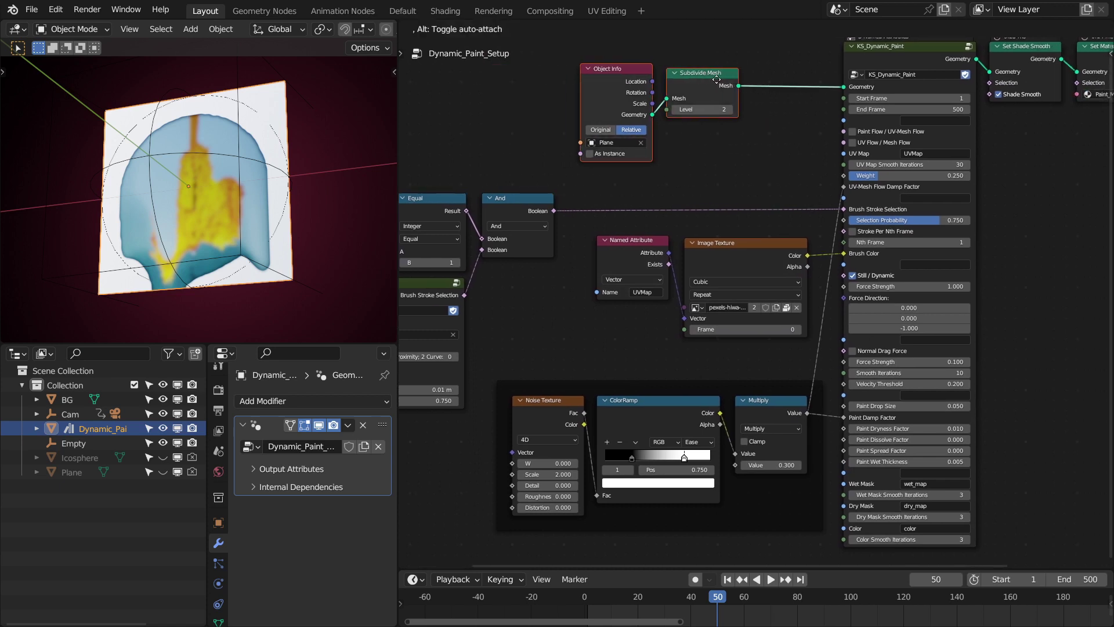
pyautogui.click(735, 76)
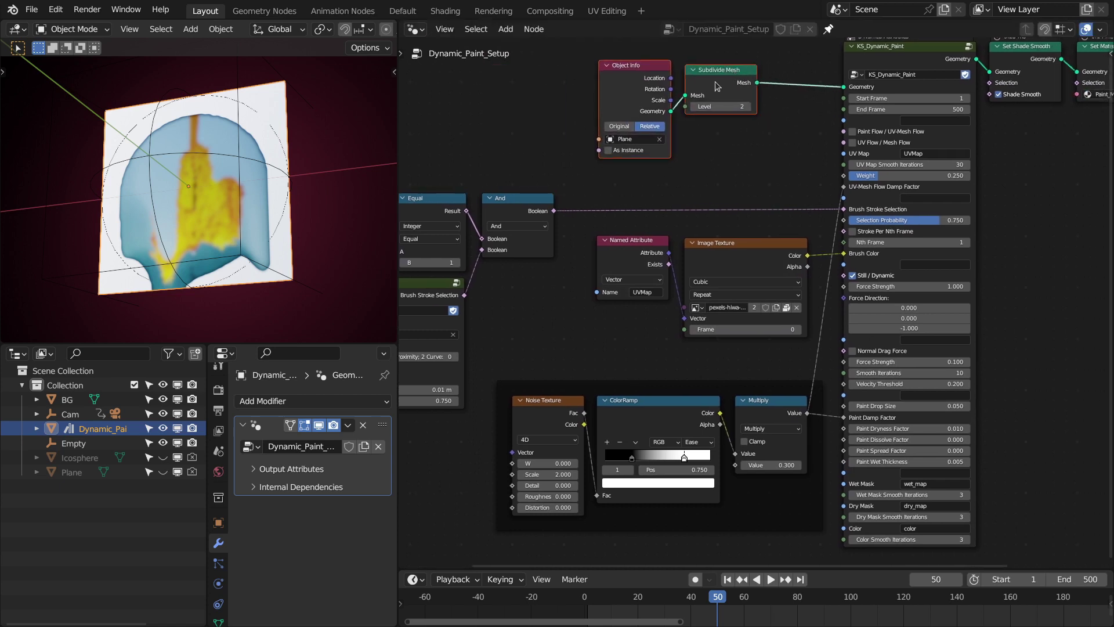
pyautogui.moveTo(776, 216); pyautogui.dragTo(774, 229, button='middle')
pyautogui.click(803, 319)
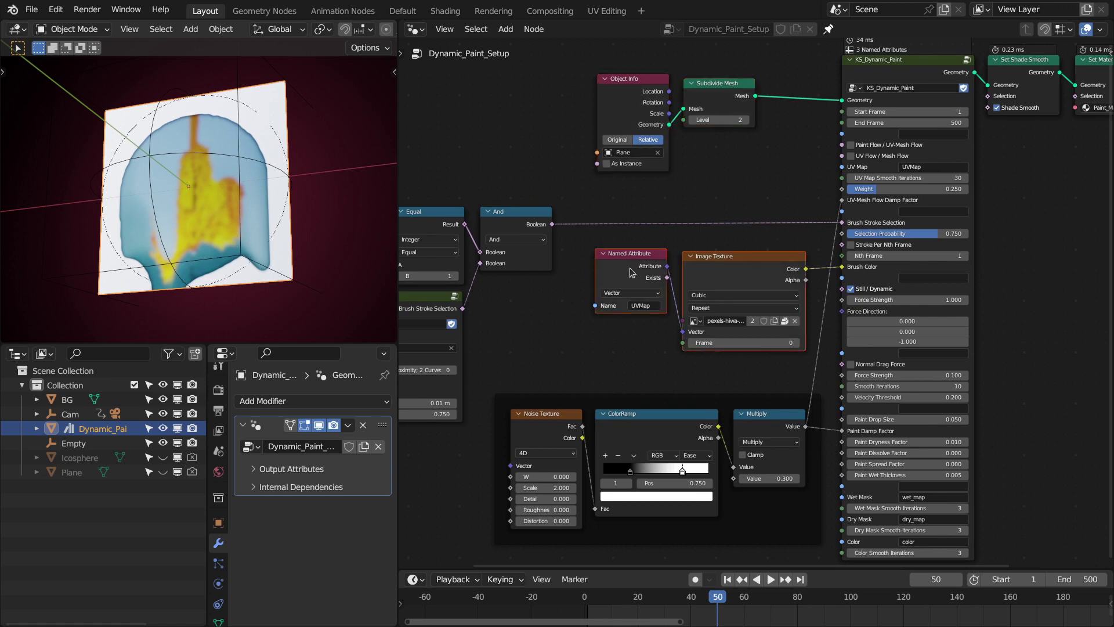
pyautogui.moveTo(630, 67); pyautogui.dragTo(716, 101)
pyautogui.press('g')
pyautogui.moveTo(717, 113); pyautogui.dragTo(695, 130, button='middle')
pyautogui.moveTo(681, 75); pyautogui.dragTo(689, 99)
pyautogui.click(690, 107)
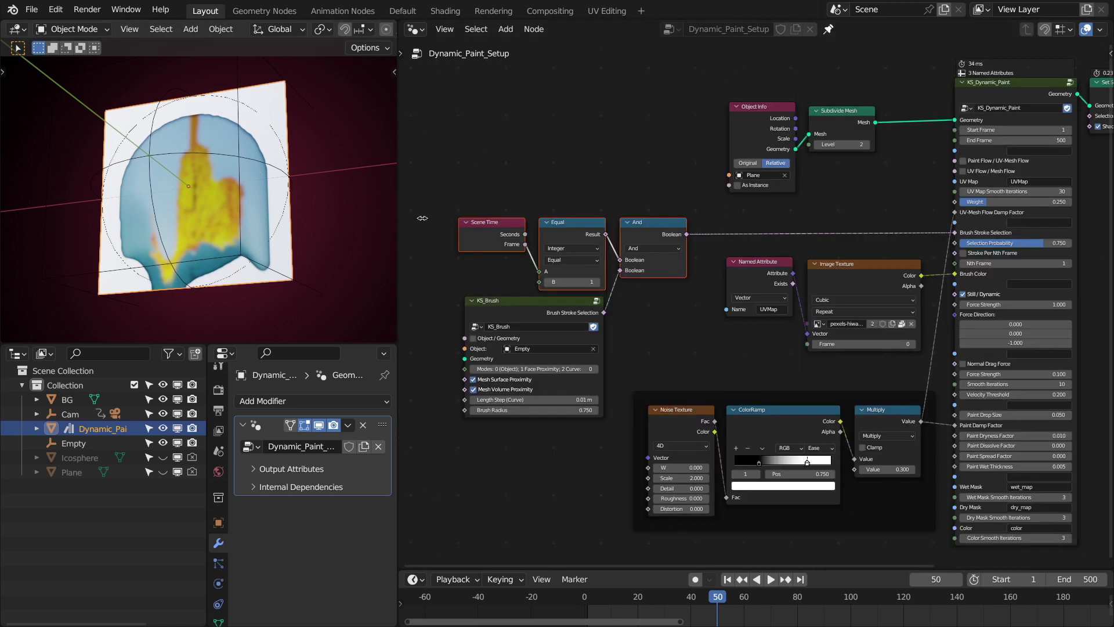
# Step: Review the brush selection branch by selecting the KS_Brush node and the Scene Time, Equal and And nodes
pyautogui.click(479, 190)
pyautogui.moveTo(437, 299); pyautogui.dragTo(670, 335)
pyautogui.moveTo(464, 187); pyautogui.dragTo(648, 246)
pyautogui.moveTo(648, 314); pyautogui.dragTo(600, 311, button='middle')
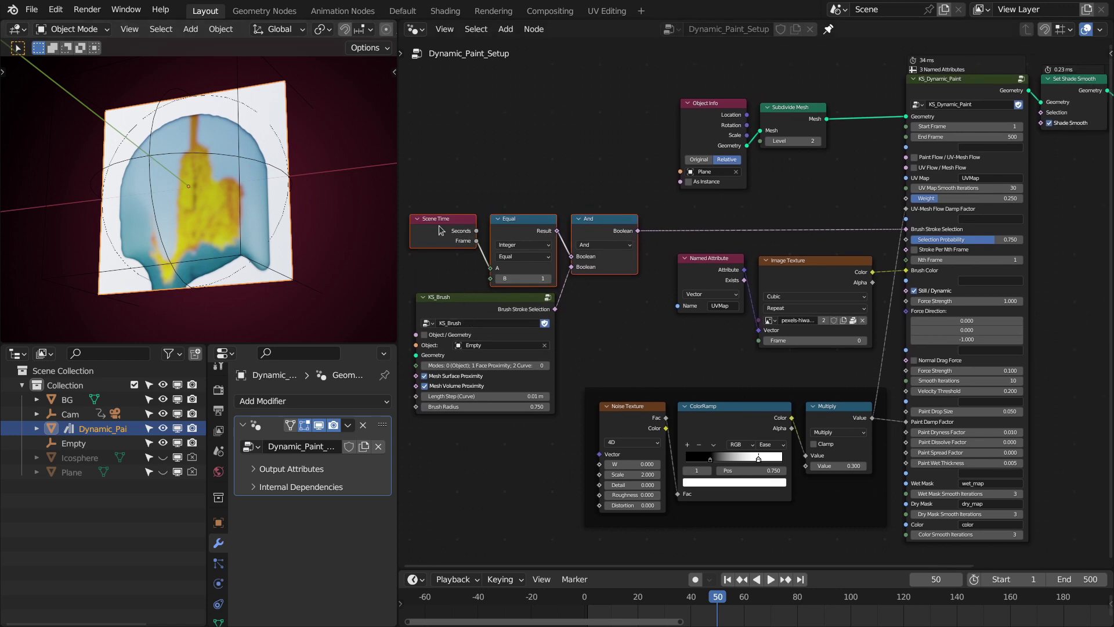
pyautogui.moveTo(897, 277); pyautogui.dragTo(811, 284, button='middle')
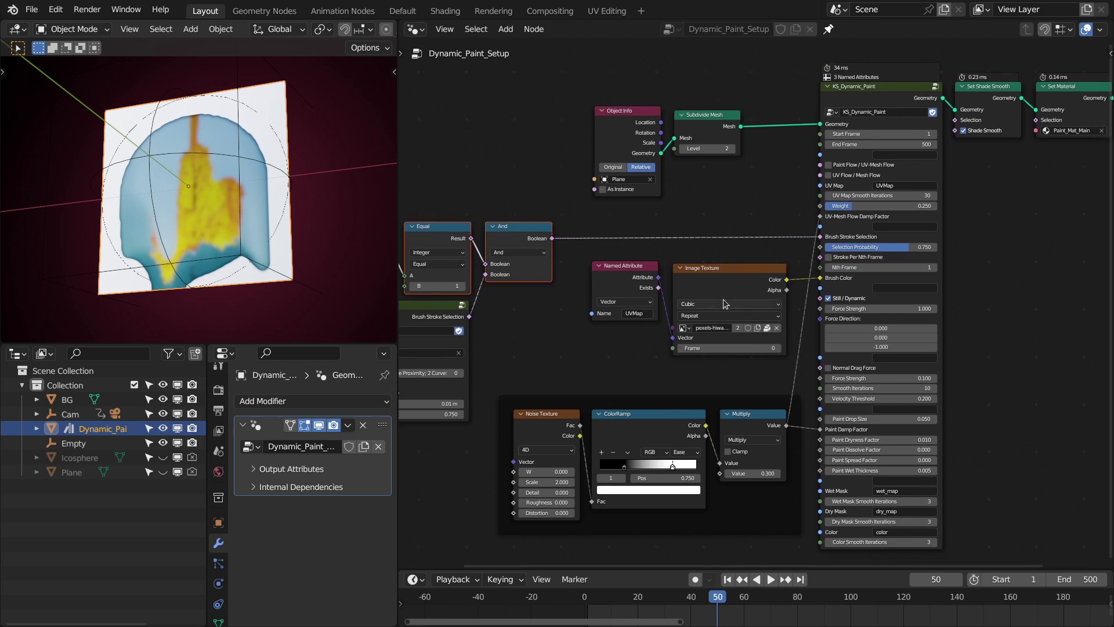
# Step: Move the Named Attribute and Image Texture nodes slightly upward beside the Brush Color input
pyautogui.moveTo(626, 255); pyautogui.dragTo(737, 281)
pyautogui.press('g')
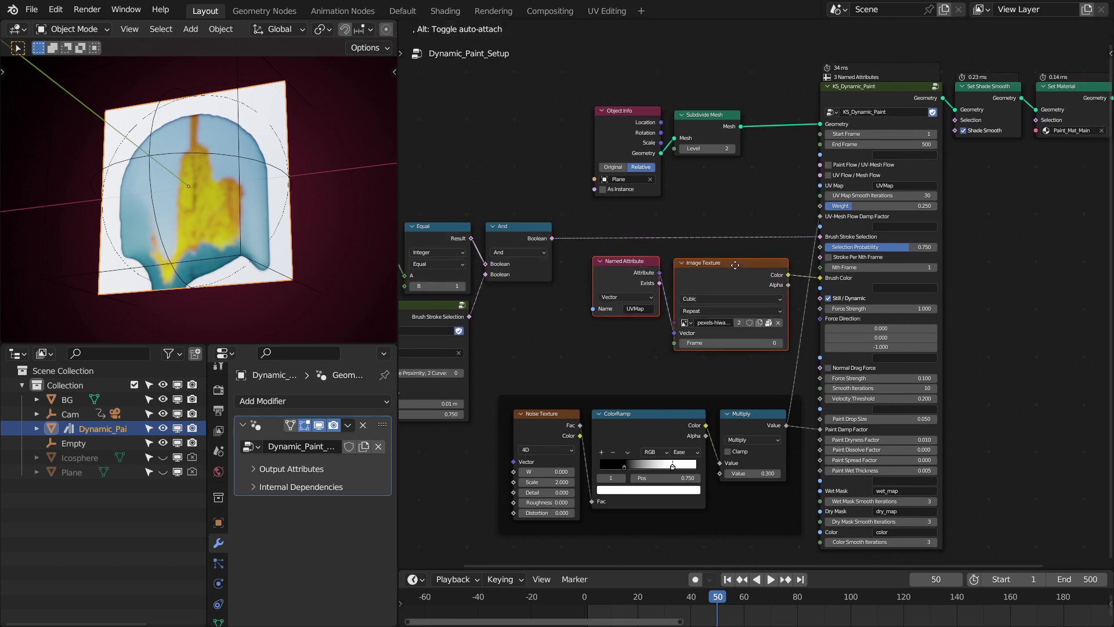
pyautogui.click(735, 266)
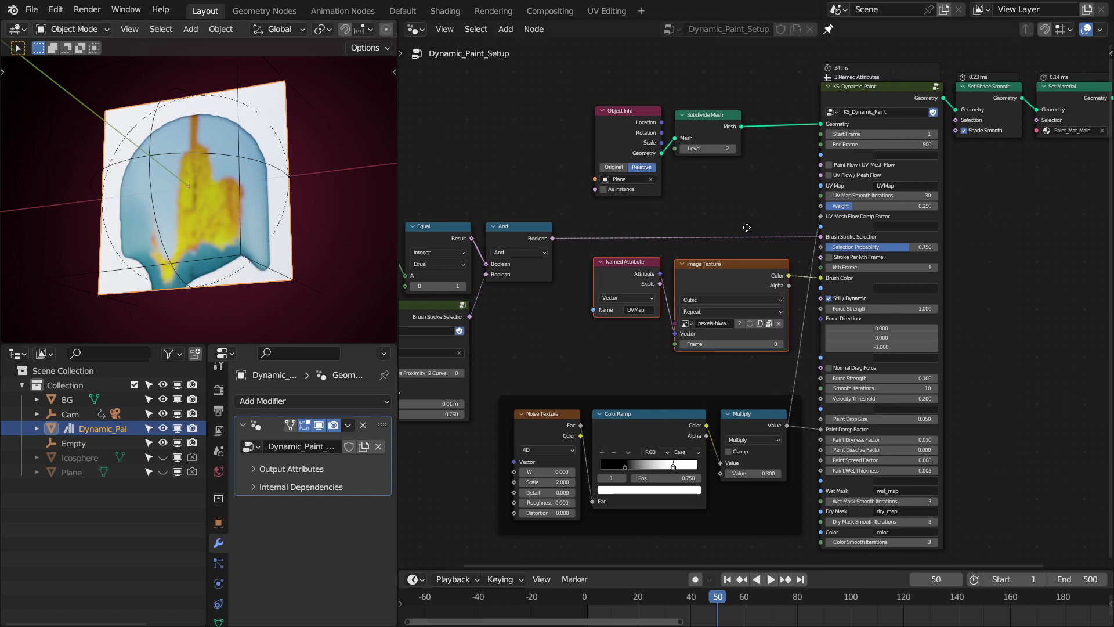
pyautogui.moveTo(764, 232); pyautogui.dragTo(730, 232, button='middle')
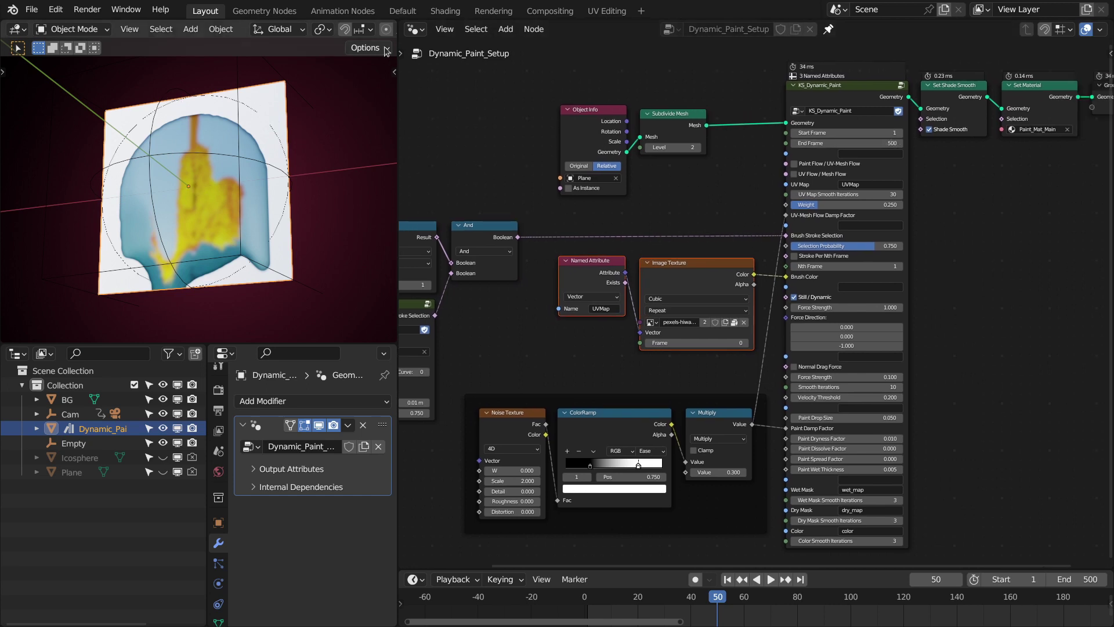
# Step: In the Shading workspace, inspect the Paint Flow, Brush Color frame of the Paint_Mat_Main material by selecting its nodes
pyautogui.click(445, 11)
pyautogui.scroll(2, 696, 343)
pyautogui.moveTo(696, 342); pyautogui.dragTo(703, 232, button='middle')
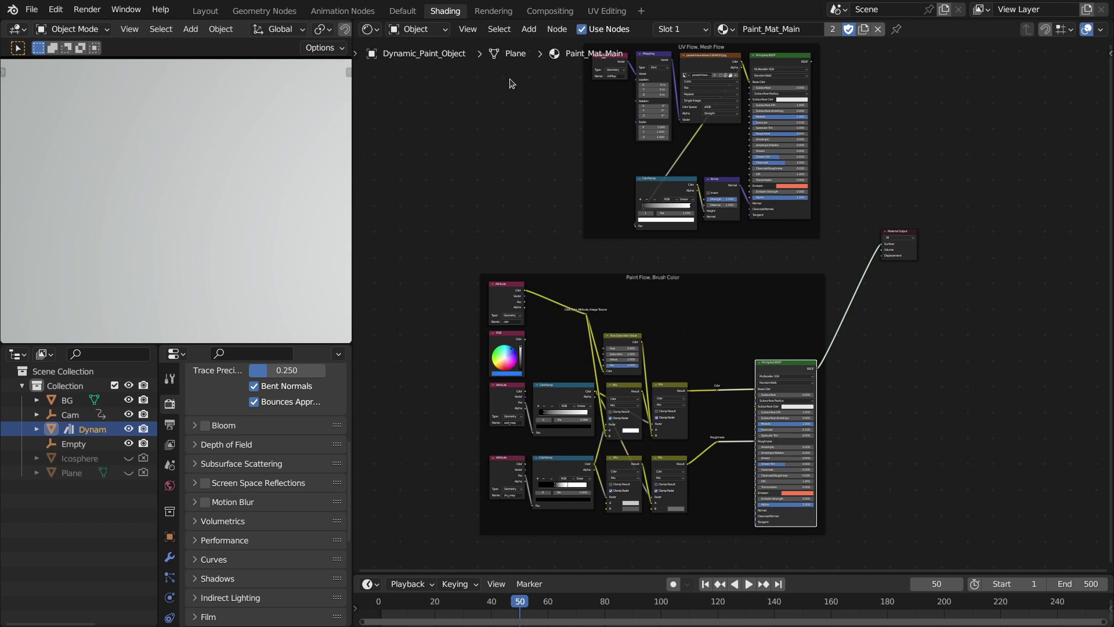
pyautogui.moveTo(688, 331); pyautogui.dragTo(721, 255, button='middle')
pyautogui.scroll(5, 445, 145)
pyautogui.moveTo(445, 145); pyautogui.dragTo(463, 144, button='middle')
pyautogui.moveTo(414, 117)
pyautogui.mouseDown()
pyautogui.moveTo(795, 497)
pyautogui.moveTo(930, 545)
pyautogui.mouseUp()
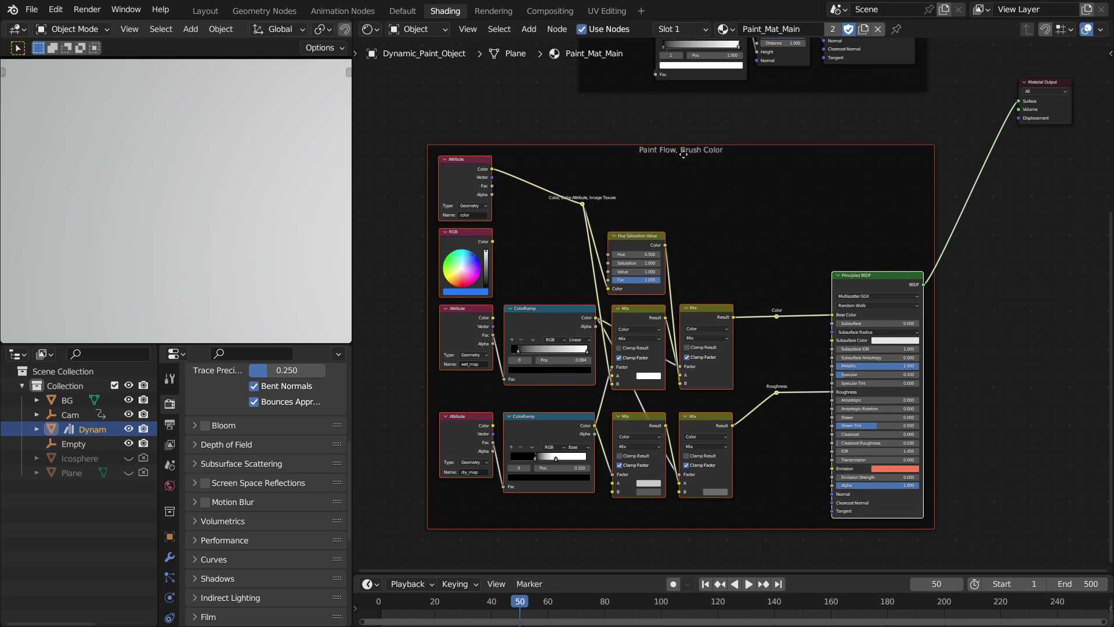
pyautogui.click(513, 130)
# Step: Compare the material's Attribute node names with the Wet Mask, Dry Mask and Color names on the KS_Dynamic_Paint node in Layout
pyautogui.scroll(1, 512, 130)
pyautogui.moveTo(512, 129); pyautogui.dragTo(537, 134, button='middle')
pyautogui.scroll(1, 537, 134)
pyautogui.moveTo(749, 289)
pyautogui.mouseDown(button='middle')
pyautogui.moveTo(743, 281)
pyautogui.moveTo(765, 282)
pyautogui.mouseUp(button='middle')
pyautogui.scroll(3, 696, 267)
pyautogui.moveTo(488, 168); pyautogui.dragTo(528, 186, button='middle')
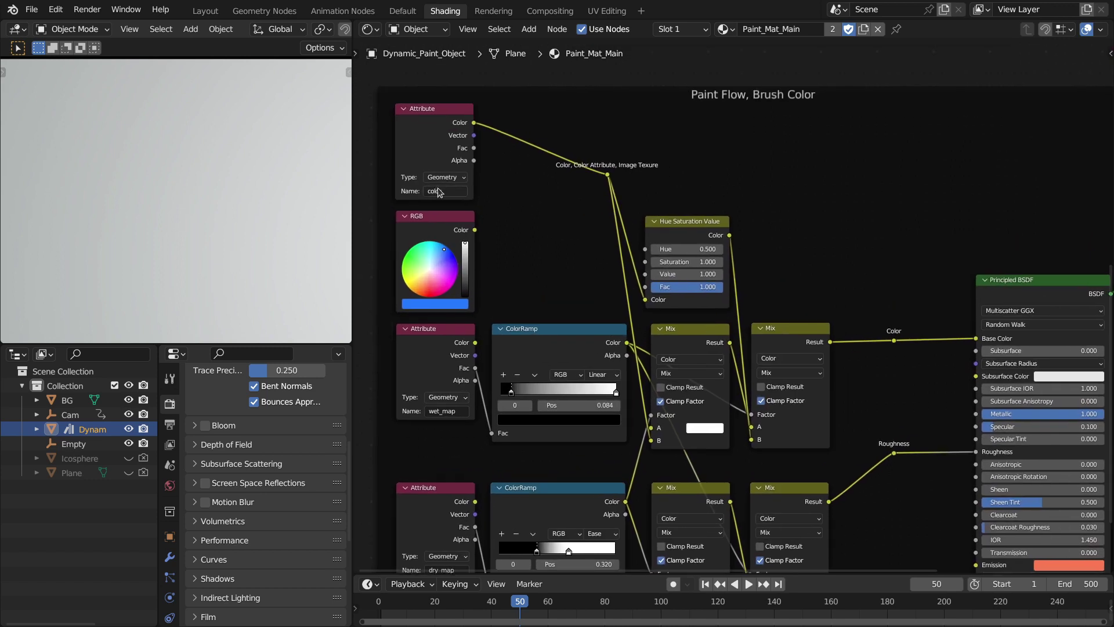
pyautogui.click(206, 11)
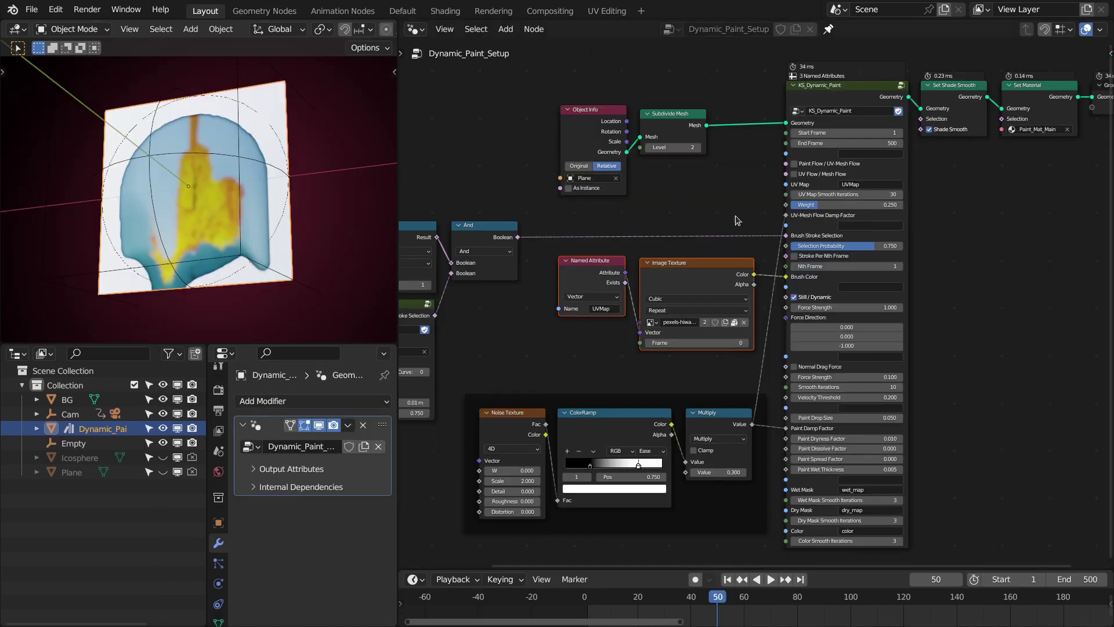
pyautogui.scroll(2, 803, 360)
pyautogui.moveTo(804, 361); pyautogui.dragTo(804, 384, button='middle')
pyautogui.scroll(4, 822, 237)
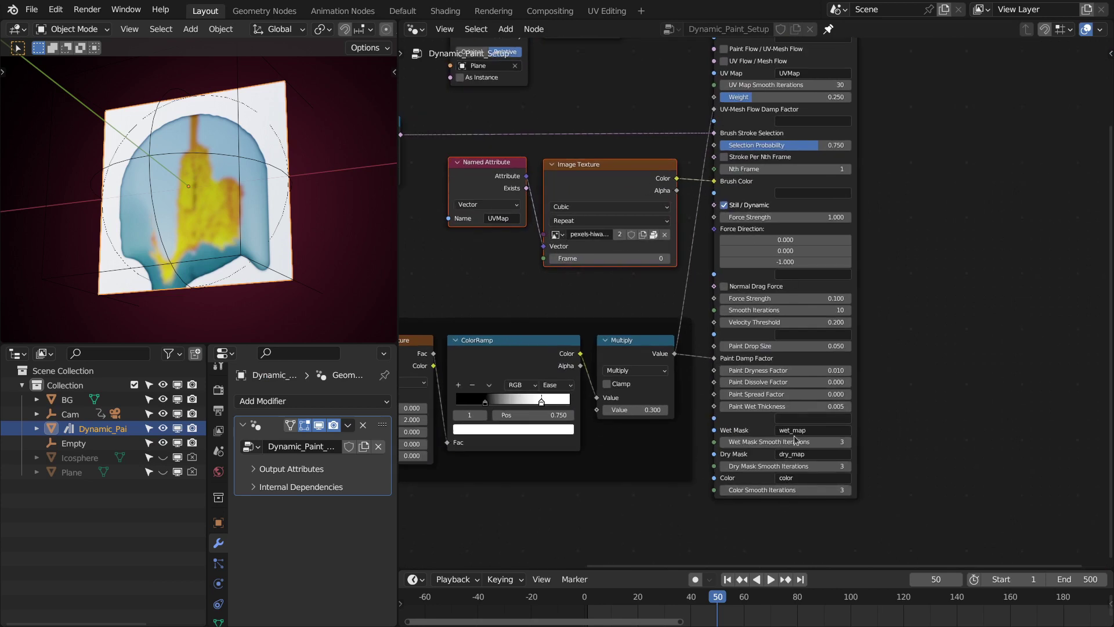
# Step: Return to the Shading workspace and set the viewport shading to Material Preview
pyautogui.click(445, 11)
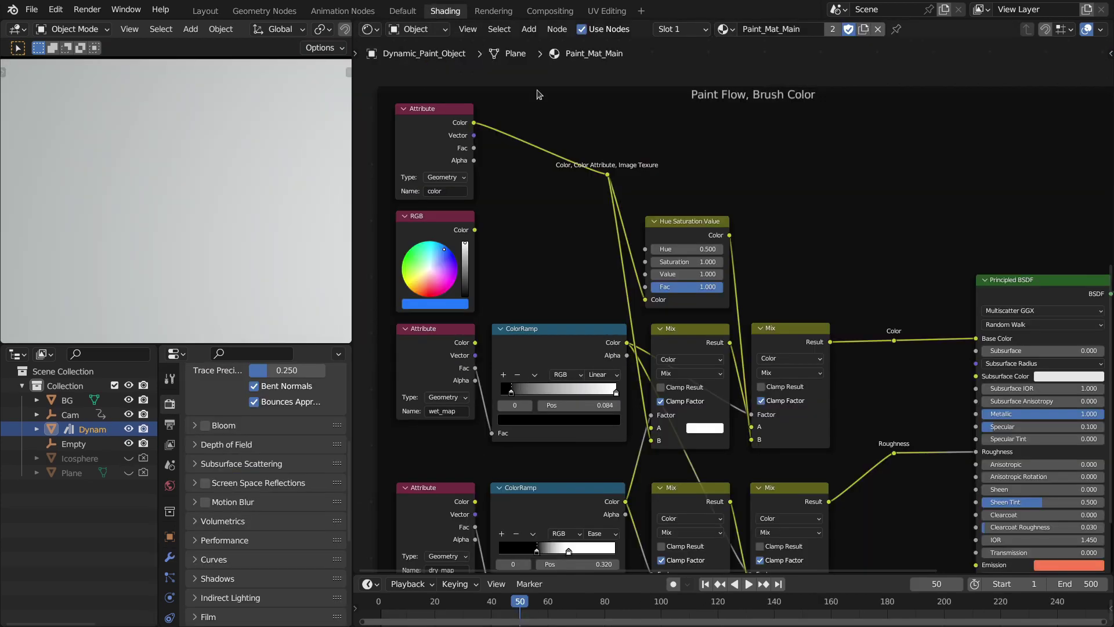
pyautogui.scroll(-3, 363, 229)
pyautogui.press('z')
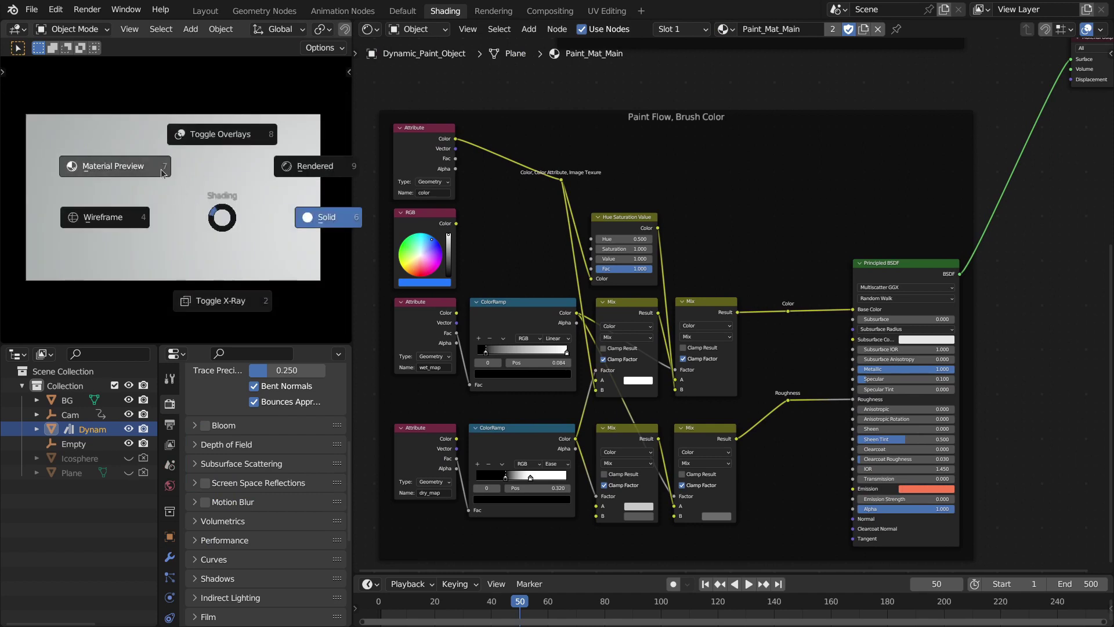
pyautogui.click(160, 170)
pyautogui.scroll(2, 365, 234)
pyautogui.moveTo(365, 235); pyautogui.dragTo(456, 217, button='middle')
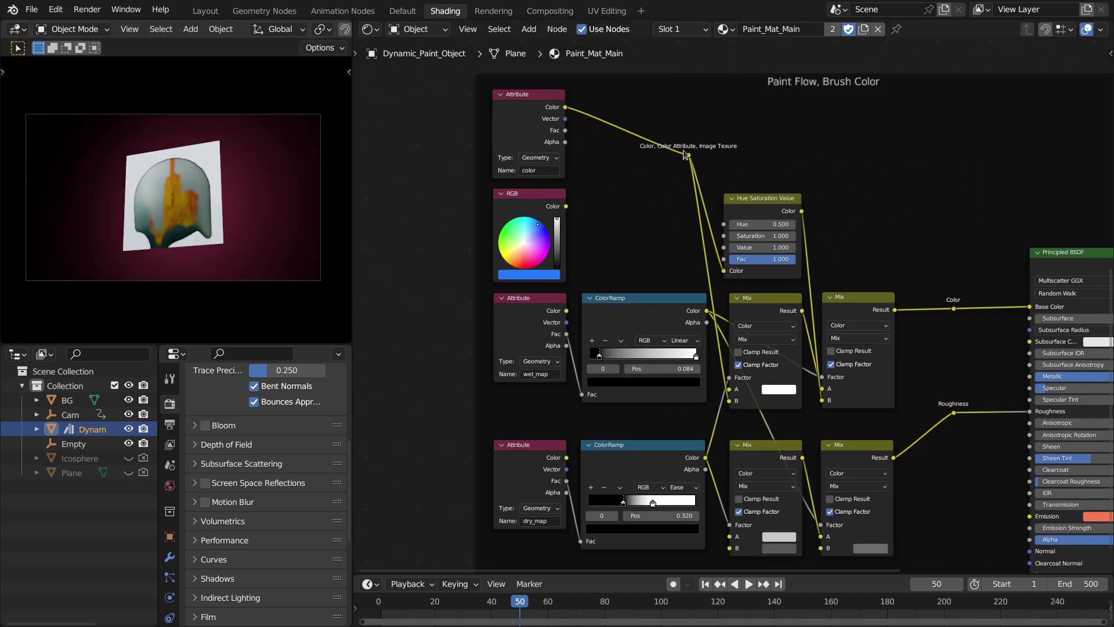
# Step: Try the RGB node as the paint color source on the reroute, and reconnect the color Attribute node in its place
pyautogui.scroll(1, 688, 154)
pyautogui.moveTo(688, 153); pyautogui.dragTo(619, 139, button='middle')
pyautogui.moveTo(487, 196); pyautogui.dragTo(619, 141)
pyautogui.scroll(2, 188, 216)
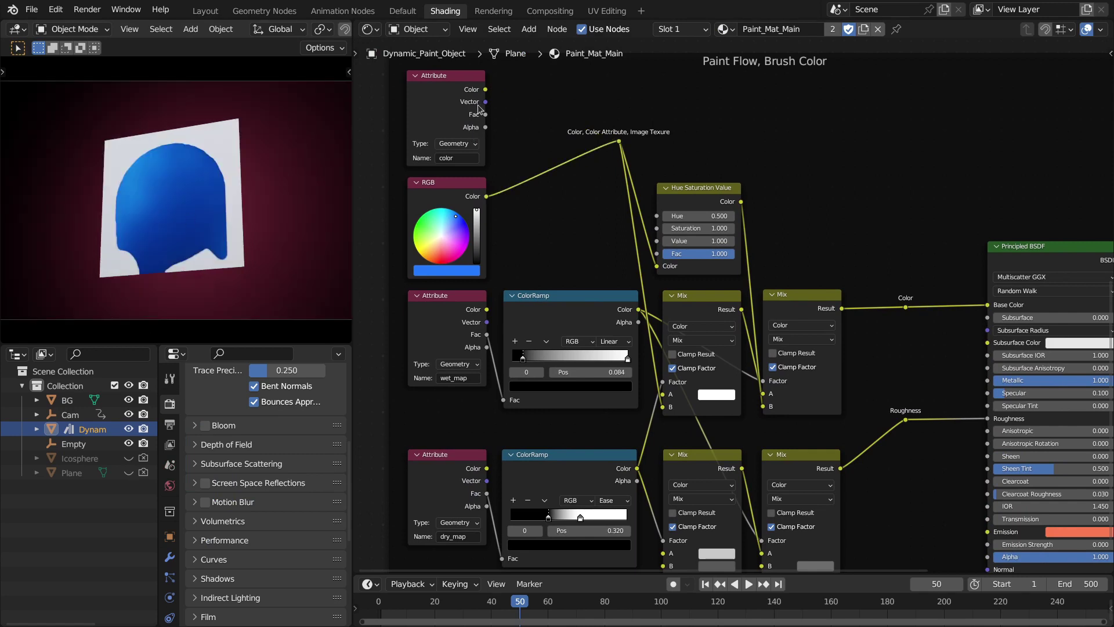
pyautogui.moveTo(486, 90); pyautogui.dragTo(617, 141)
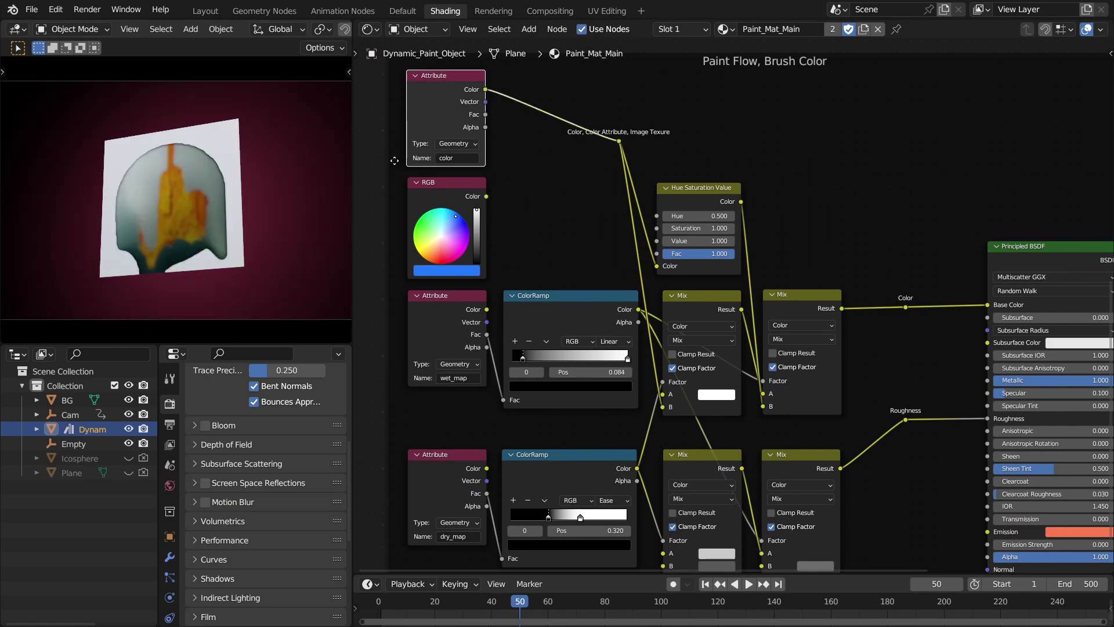
pyautogui.moveTo(420, 116); pyautogui.dragTo(425, 116)
pyautogui.click(424, 117)
# Step: Check the material's UV Flow, Mesh Flow frame and enable Paint Flow / UV-Mesh Flow on the KS_Dynamic_Paint node in Layout
pyautogui.scroll(-3, 738, 375)
pyautogui.moveTo(732, 260); pyautogui.dragTo(699, 434, button='middle')
pyautogui.scroll(2, 700, 404)
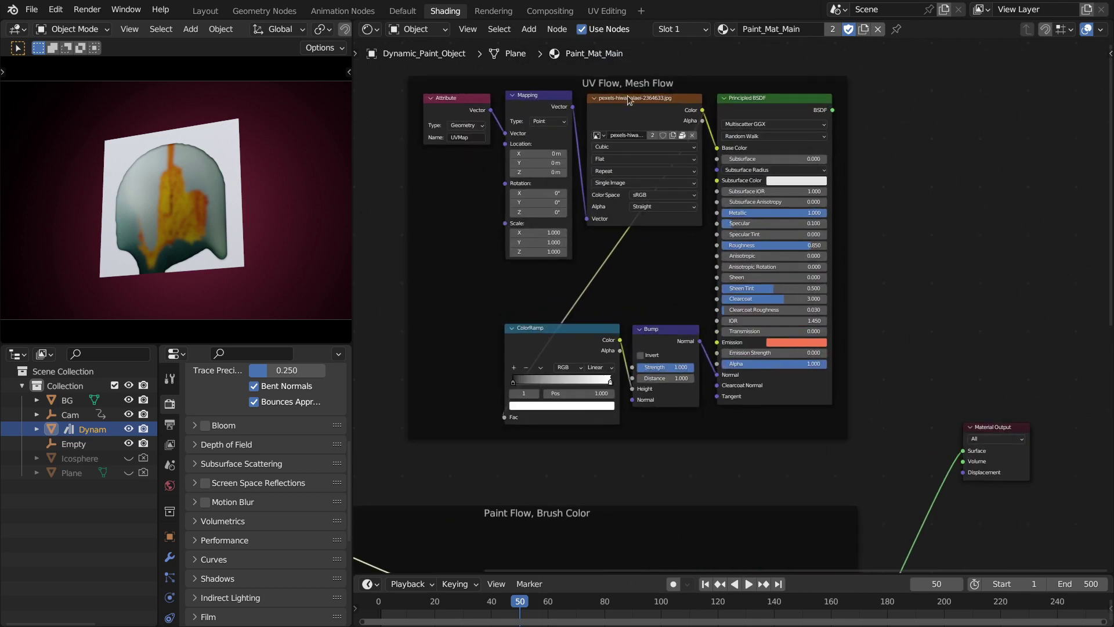
pyautogui.click(206, 10)
pyautogui.moveTo(677, 152); pyautogui.dragTo(741, 246, button='middle')
pyautogui.scroll(1, 742, 245)
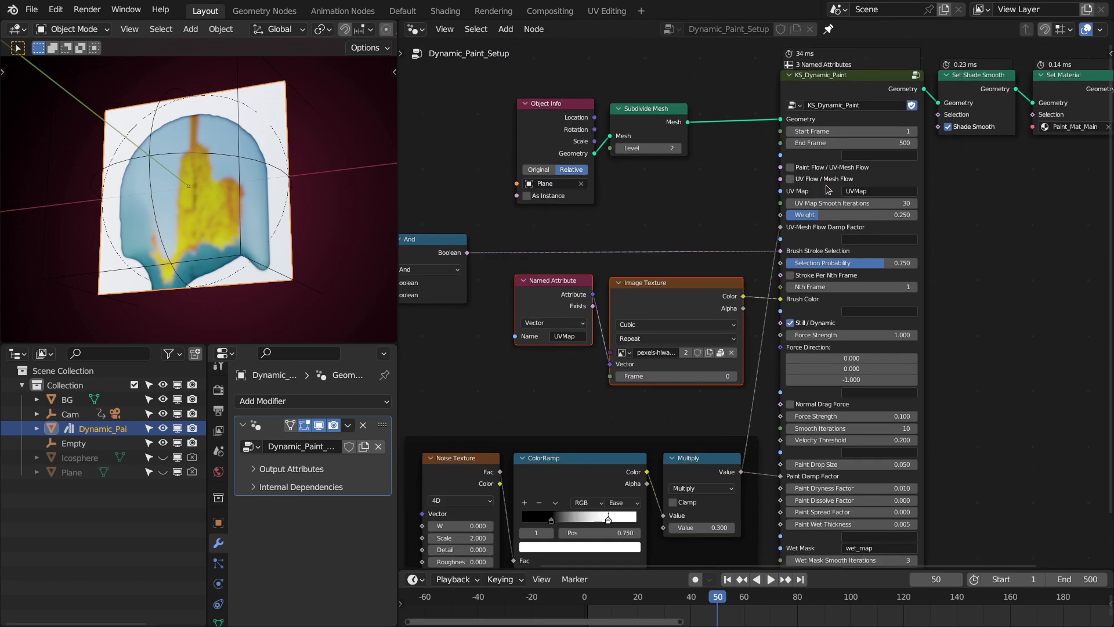
pyautogui.scroll(2, 812, 174)
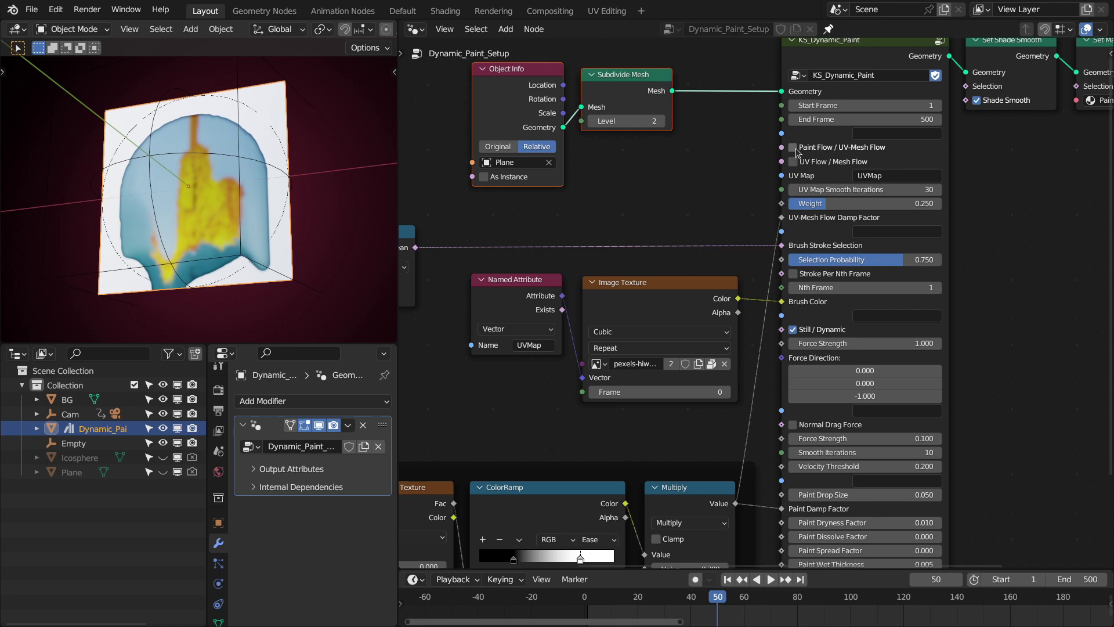
pyautogui.click(794, 148)
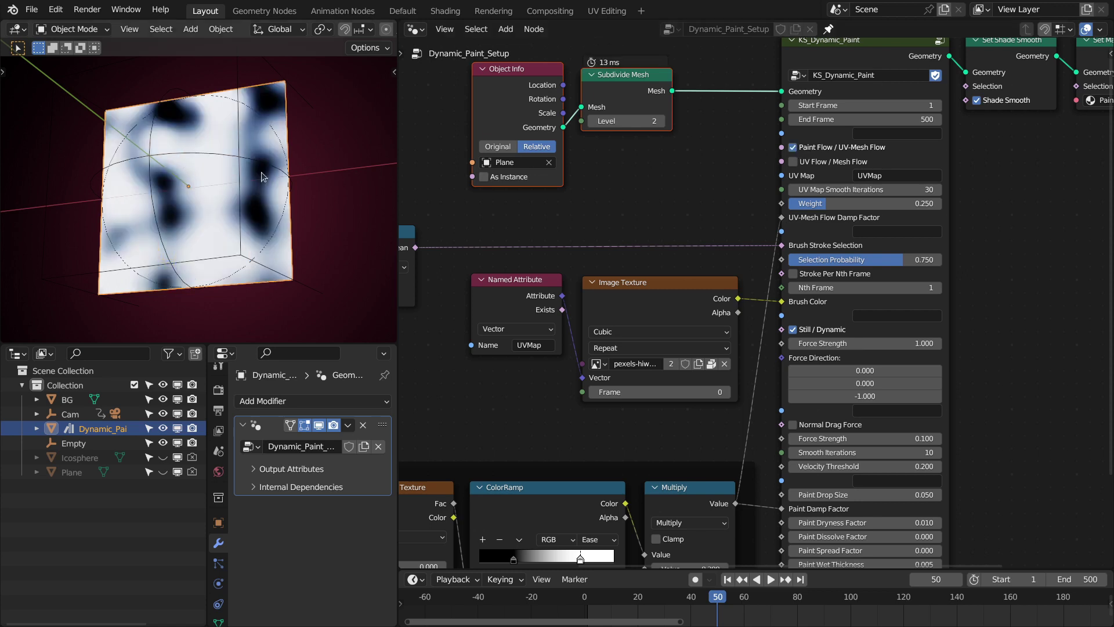
# Step: In the Shading workspace, connect the UV Flow, Mesh Flow Principled BSDF to the Material Output's Surface input and reposition the output node
pyautogui.click(445, 11)
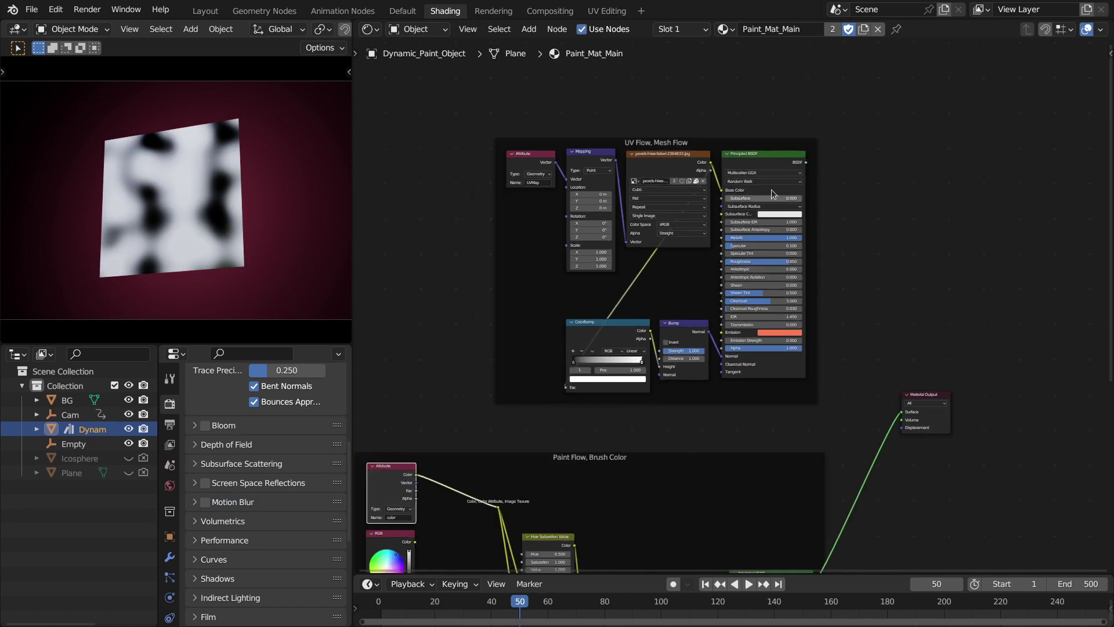
pyautogui.moveTo(799, 175); pyautogui.dragTo(889, 405)
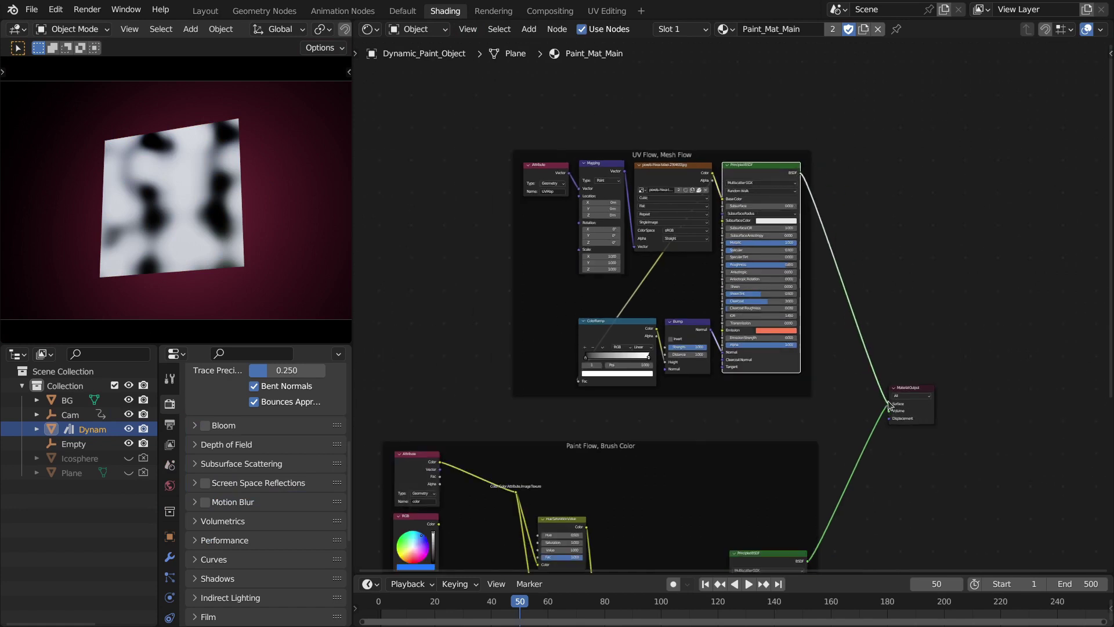
pyautogui.scroll(3, 847, 393)
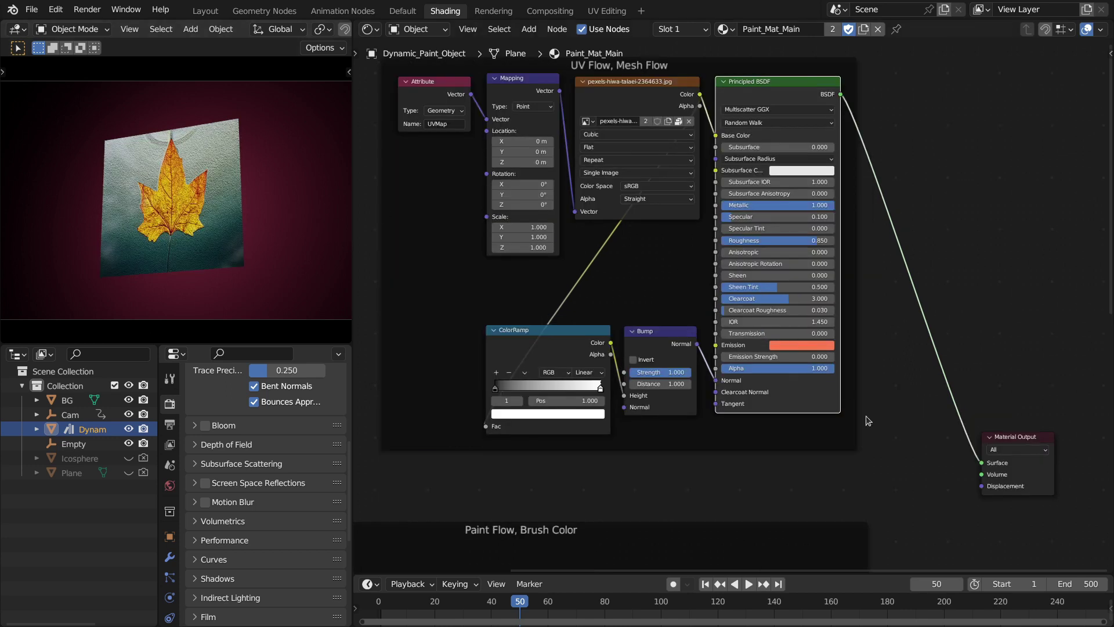
pyautogui.moveTo(995, 479); pyautogui.dragTo(963, 349)
pyautogui.moveTo(825, 241); pyautogui.dragTo(858, 271, button='middle')
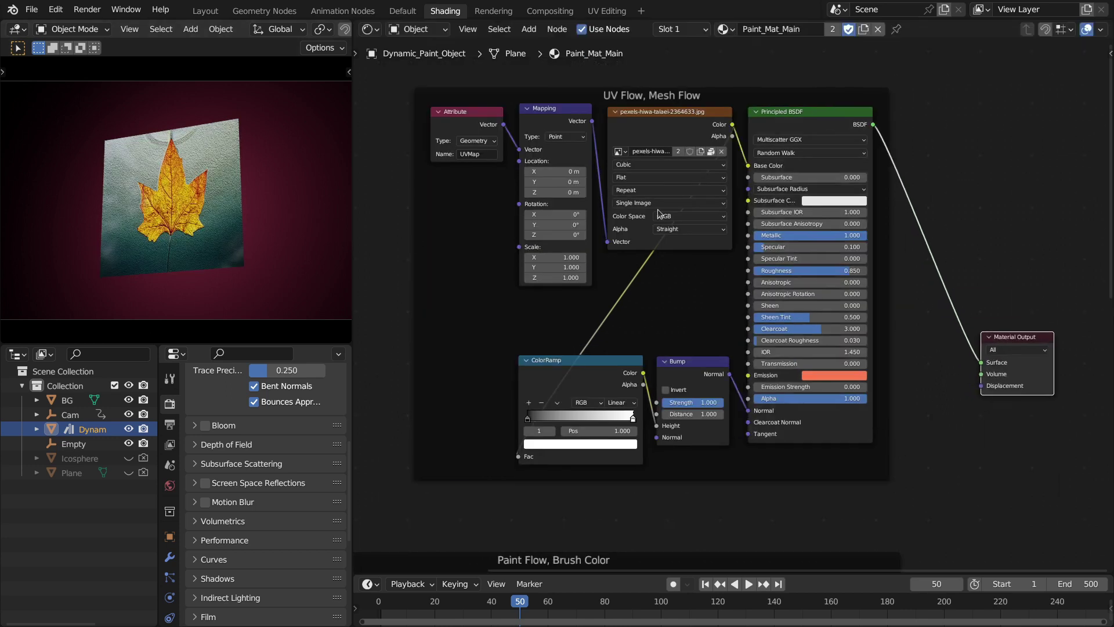
# Step: Return to the Layout workspace and examine the UV Map input and flow options on the KS_Dynamic_Paint node
pyautogui.click(205, 10)
pyautogui.scroll(-2, 754, 115)
pyautogui.moveTo(783, 155); pyautogui.dragTo(783, 166, button='middle')
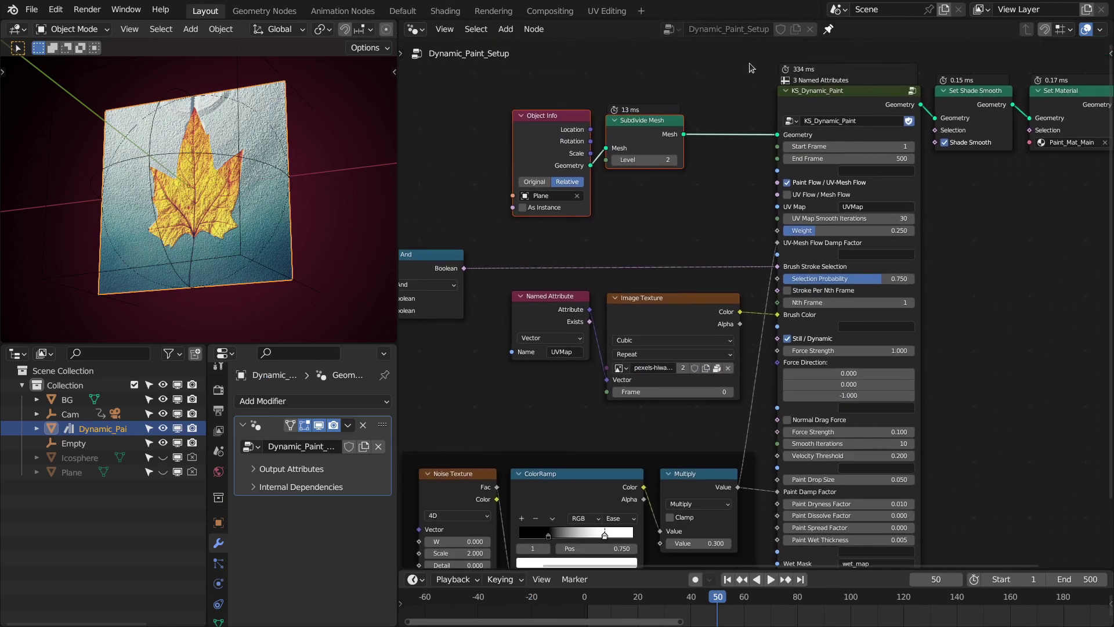
pyautogui.moveTo(763, 62); pyautogui.dragTo(937, 238)
pyautogui.scroll(2, 916, 232)
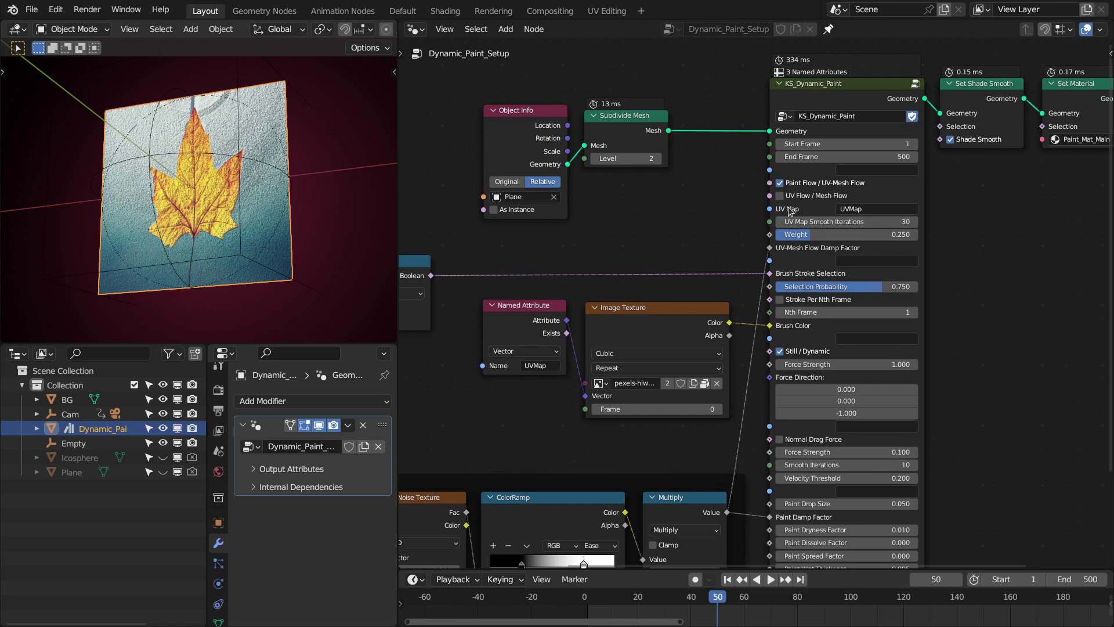
pyautogui.moveTo(770, 209); pyautogui.dragTo(721, 214)
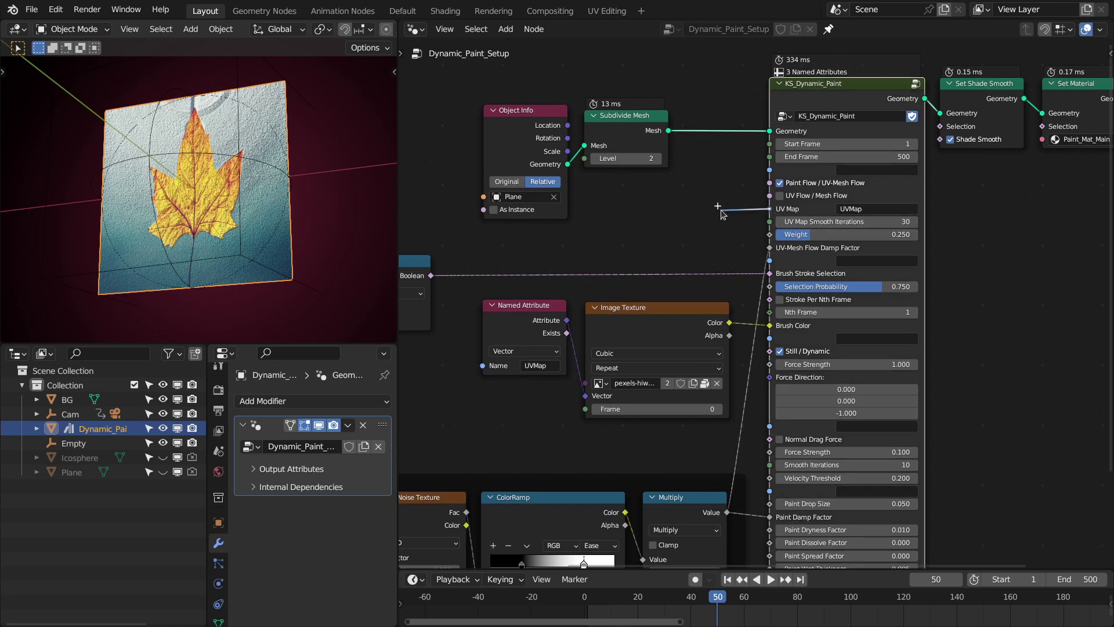
pyautogui.moveTo(509, 77); pyautogui.dragTo(588, 133)
# Step: Set the Subdivide Mesh level to 1 and play the paint animation from frame 1, pausing at about frame 54
pyautogui.scroll(-1, 851, 198)
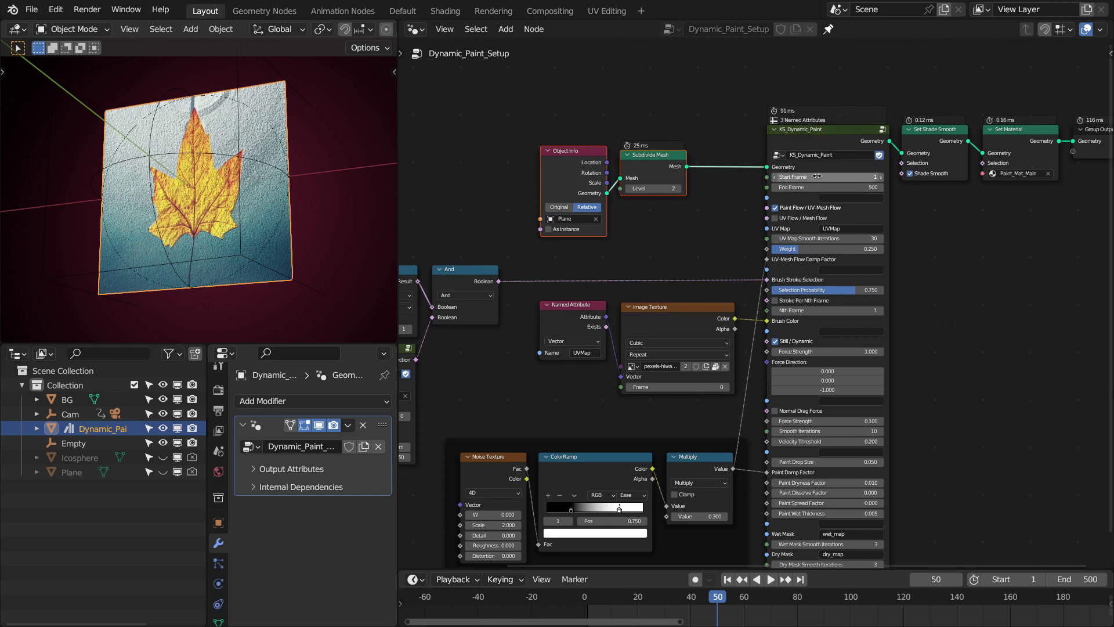
pyautogui.click(727, 579)
pyautogui.moveTo(697, 274); pyautogui.dragTo(669, 208, button='middle')
pyautogui.click(599, 124)
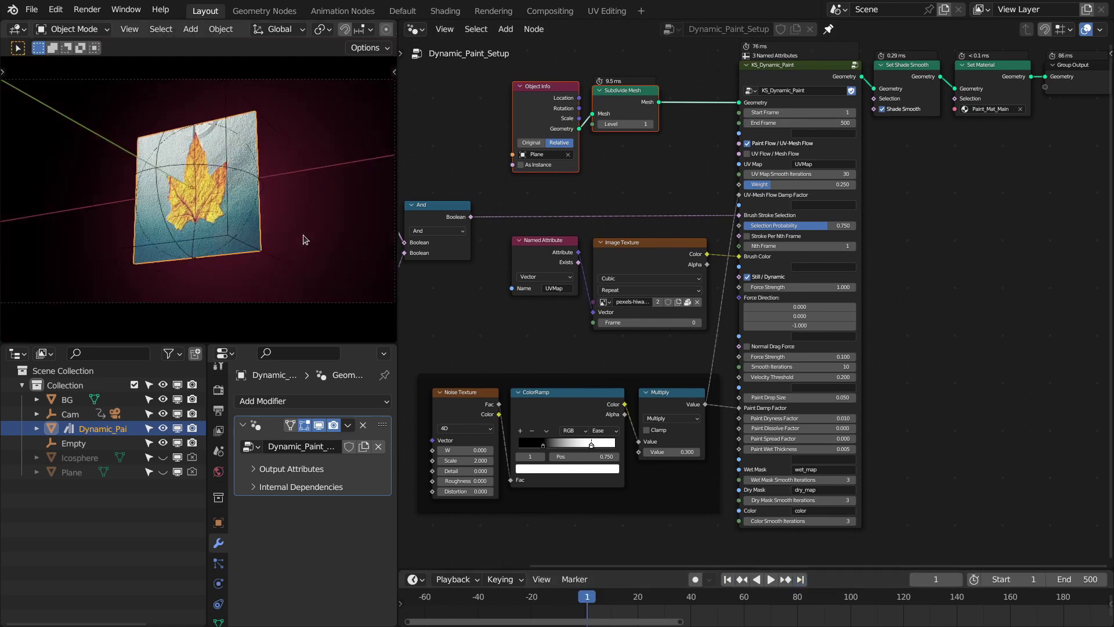
pyautogui.click(771, 579)
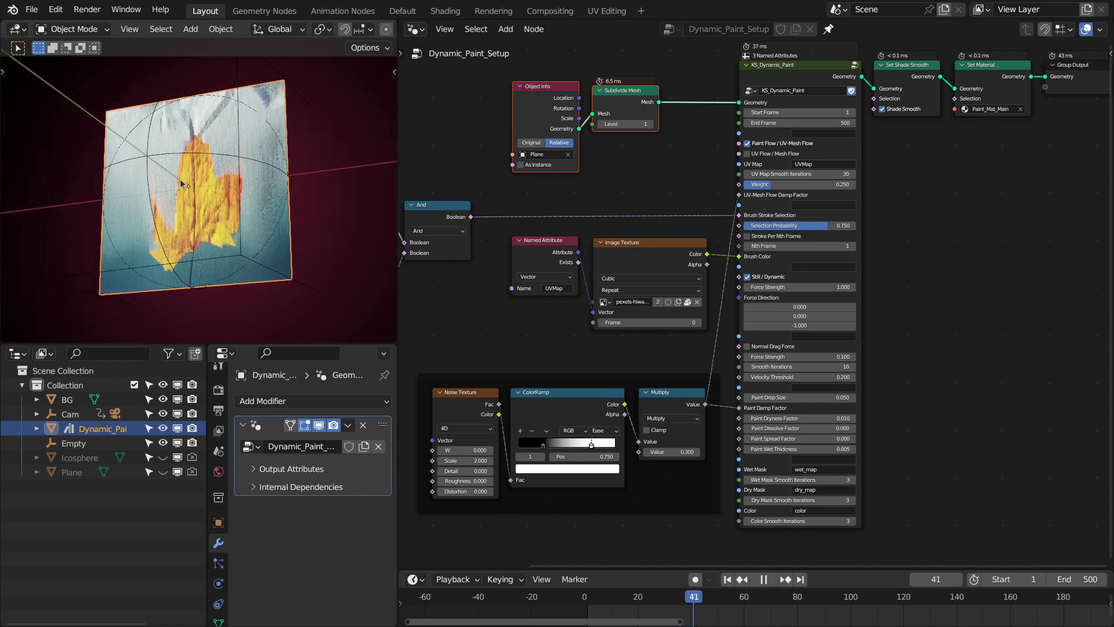
pyautogui.press('space')
# Step: Try the UV Flow / Mesh Flow option on the KS_Dynamic_Paint node and switch it off again
pyautogui.moveTo(929, 267); pyautogui.dragTo(738, 389)
pyautogui.scroll(2, 659, 221)
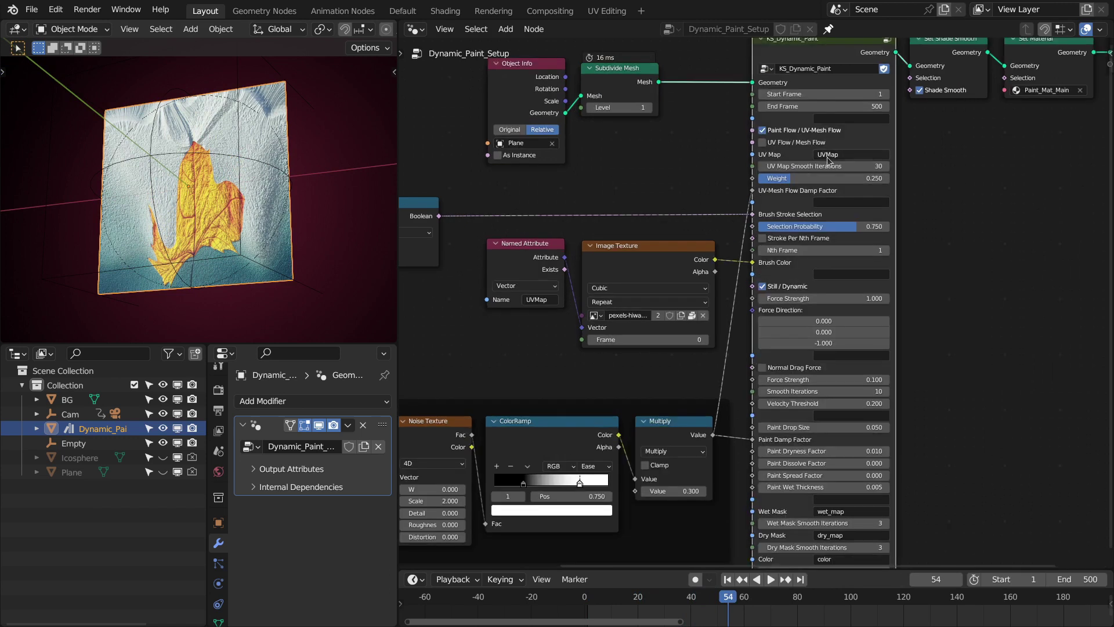
pyautogui.click(800, 142)
pyautogui.click(800, 142)
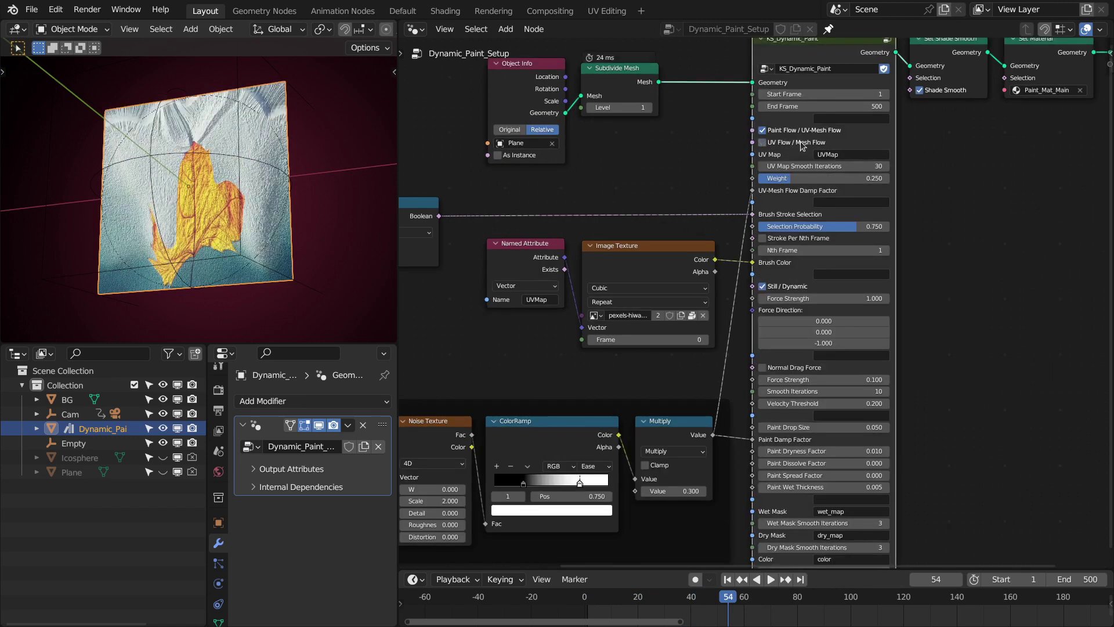
# Step: Examine the KS_Dynamic_Paint node's flow, brush, force and paint damp inputs together with the nodes feeding them
pyautogui.scroll(-1, 812, 148)
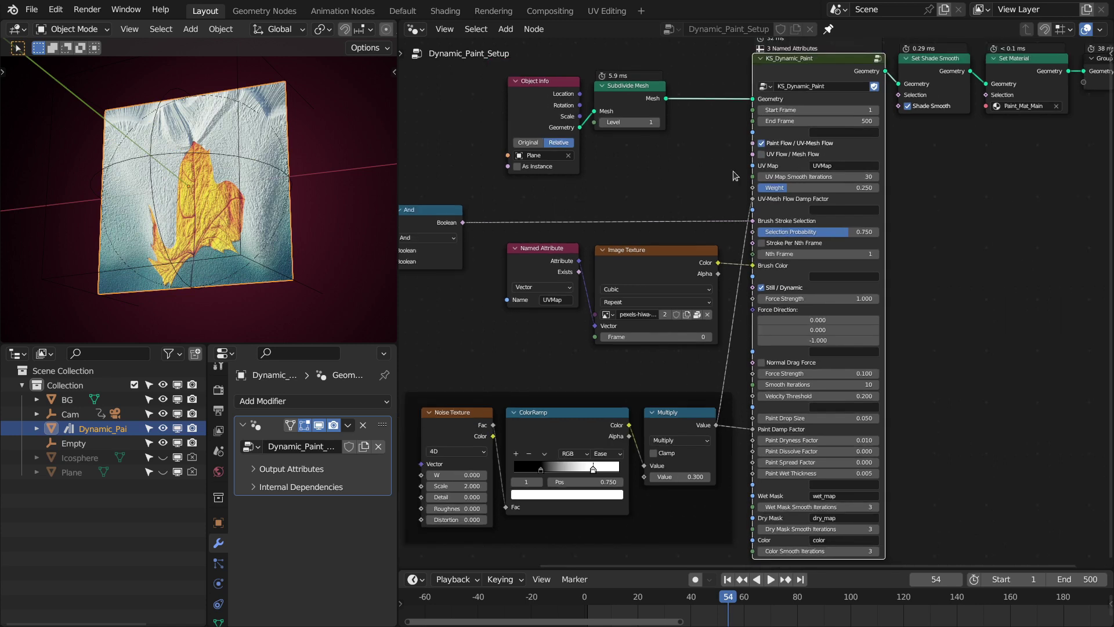
pyautogui.moveTo(714, 181); pyautogui.dragTo(801, 181, button='middle')
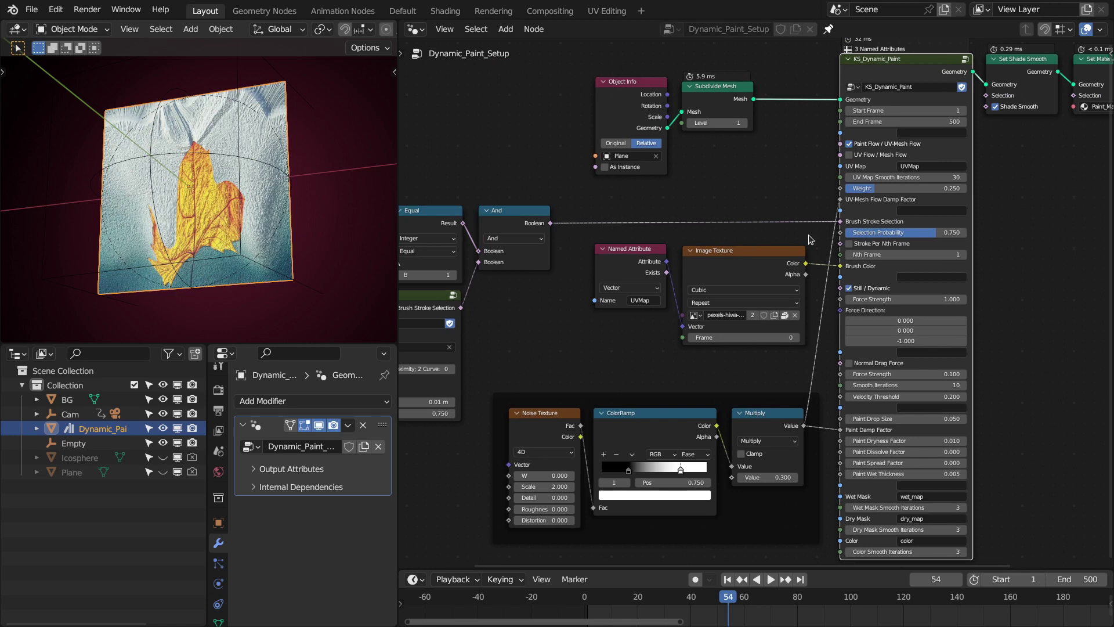
pyautogui.moveTo(808, 234); pyautogui.dragTo(713, 233, button='middle')
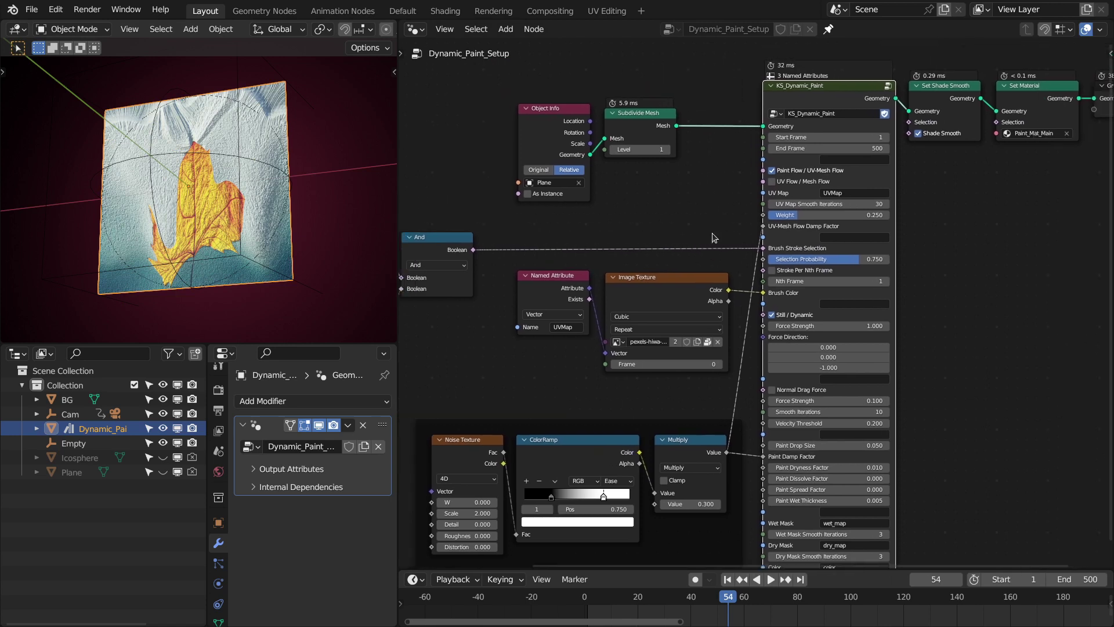
pyautogui.scroll(1, 748, 204)
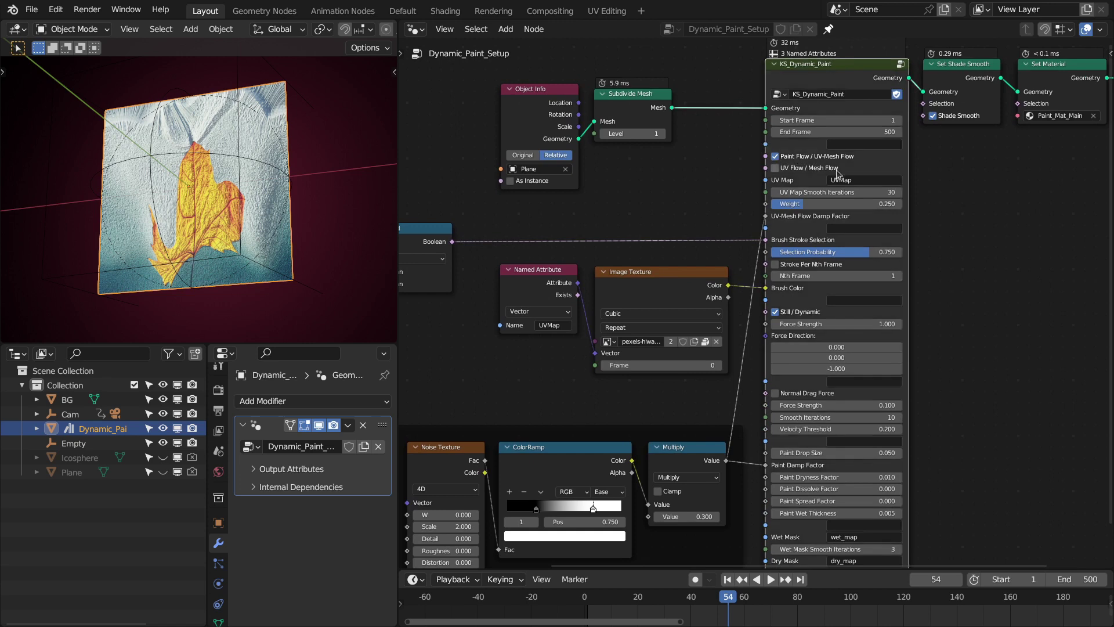
pyautogui.moveTo(703, 253)
pyautogui.mouseDown(button='middle')
pyautogui.moveTo(715, 181)
pyautogui.moveTo(714, 197)
pyautogui.mouseUp(button='middle')
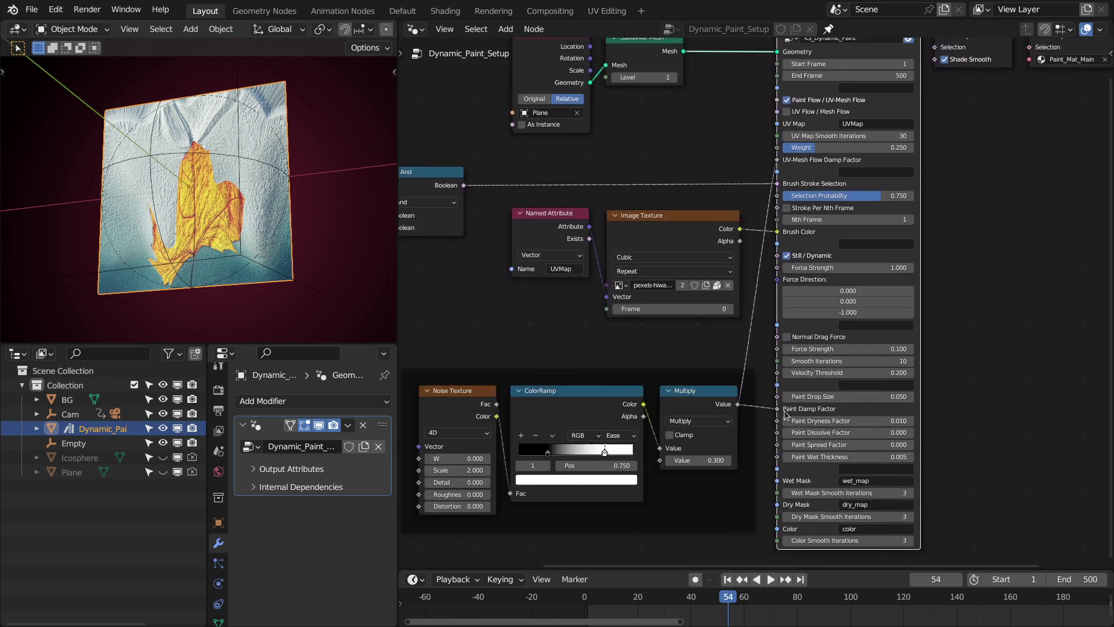
pyautogui.moveTo(817, 173); pyautogui.dragTo(827, 237, button='middle')
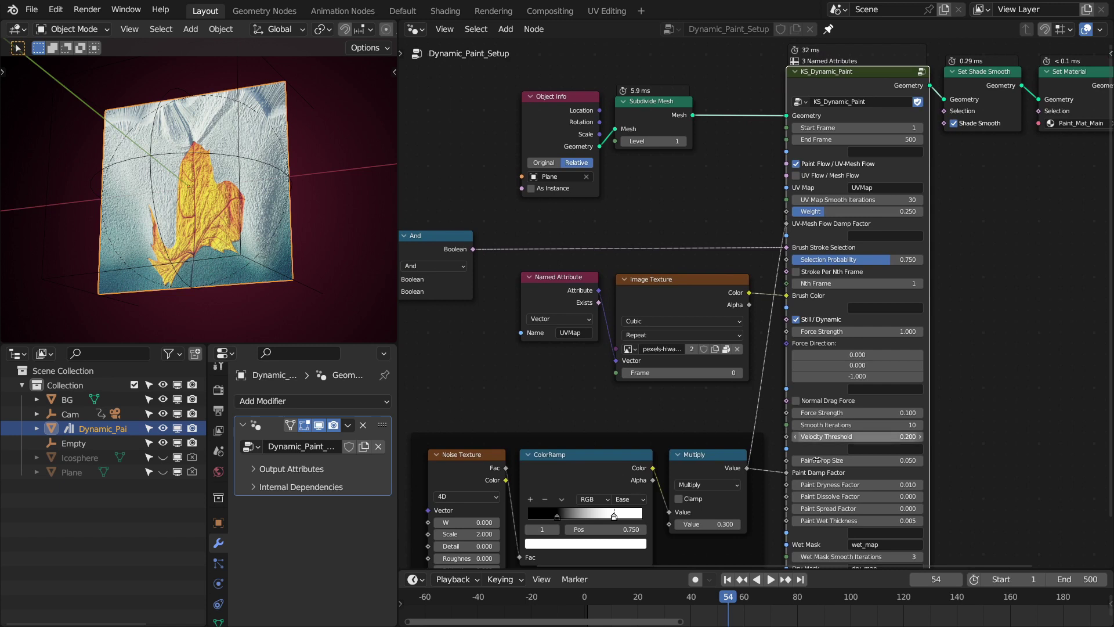
pyautogui.moveTo(767, 325); pyautogui.dragTo(775, 330, button='middle')
pyautogui.moveTo(747, 399); pyautogui.dragTo(748, 350, button='middle')
pyautogui.moveTo(682, 386); pyautogui.dragTo(682, 397, button='middle')
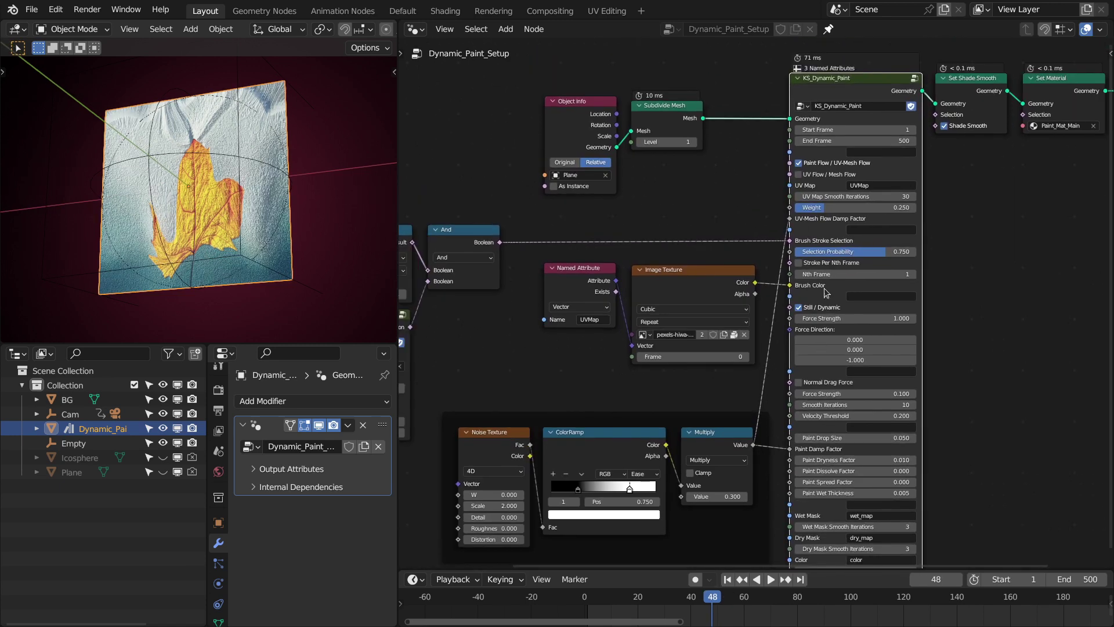
pyautogui.scroll(2, 908, 177)
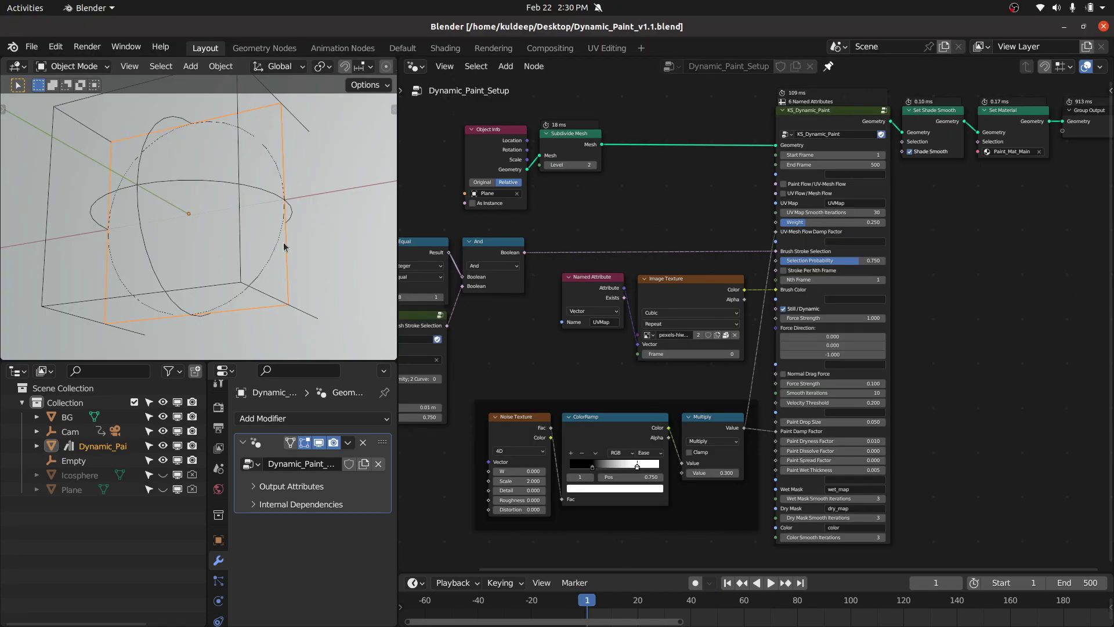
# Step: Change the viewport shading to show the leaf image material, and look over the KS_Dynamic_Paint node
pyautogui.press('z')
pyautogui.click(301, 215)
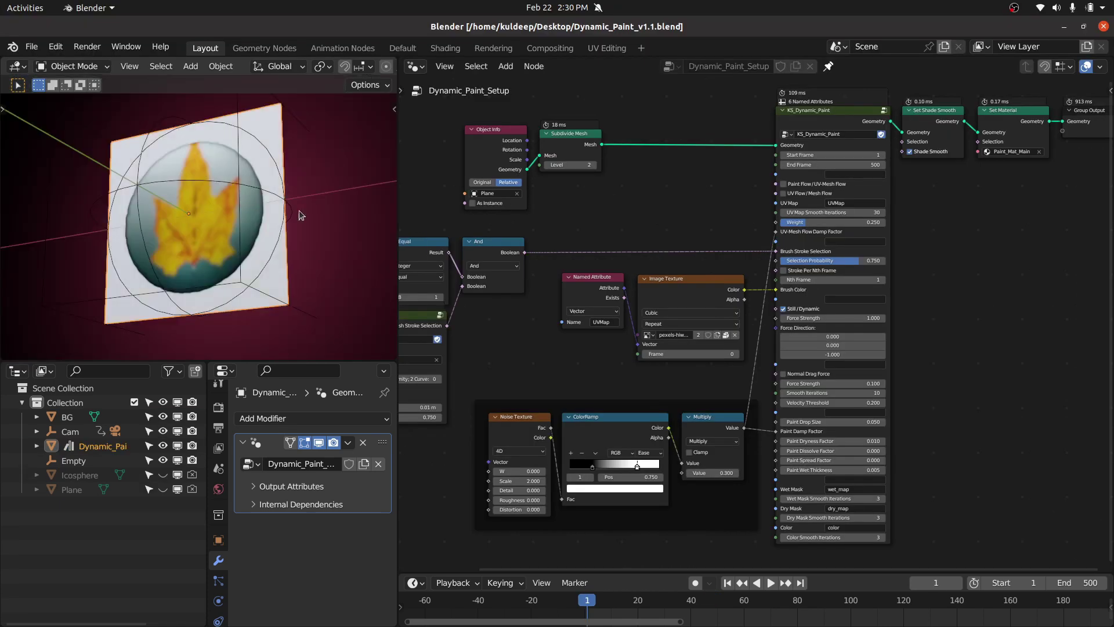
pyautogui.scroll(3, 920, 265)
pyautogui.moveTo(935, 240); pyautogui.dragTo(952, 213, button='middle')
pyautogui.scroll(-2, 964, 269)
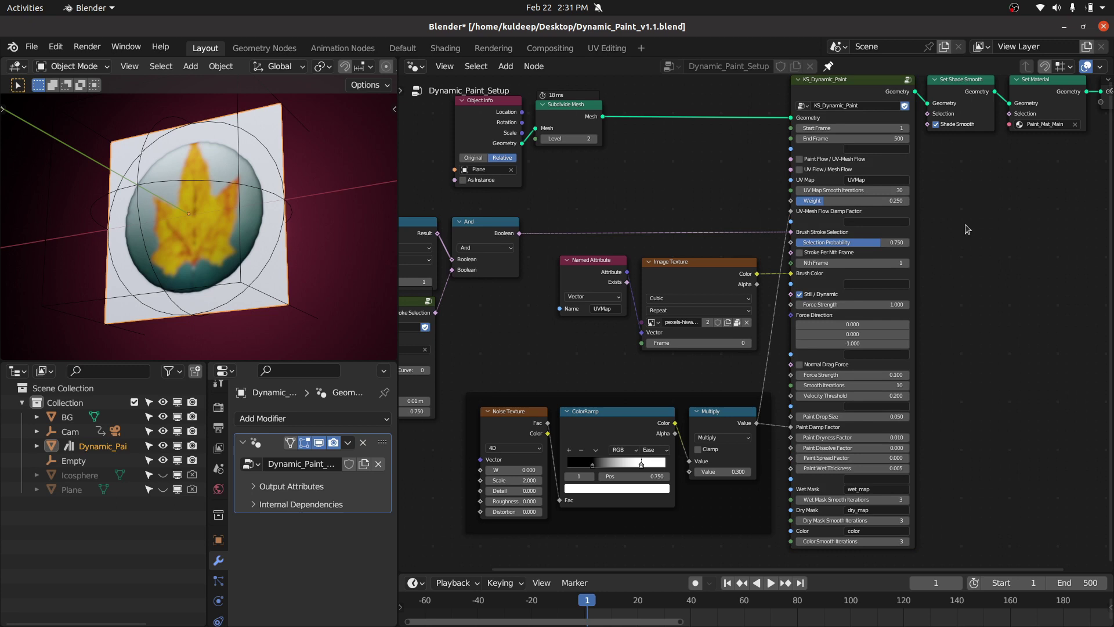
pyautogui.moveTo(987, 275); pyautogui.dragTo(810, 404)
pyautogui.moveTo(1007, 199); pyautogui.dragTo(1095, 203, button='middle')
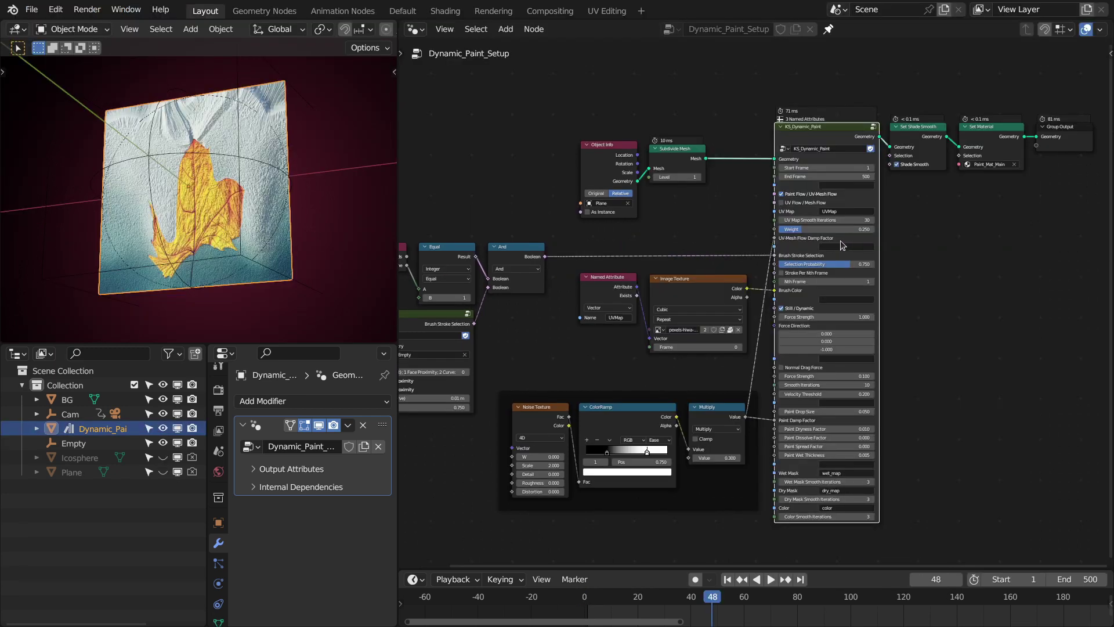
pyautogui.scroll(1, 719, 227)
pyautogui.moveTo(672, 226); pyautogui.dragTo(659, 214, button='middle')
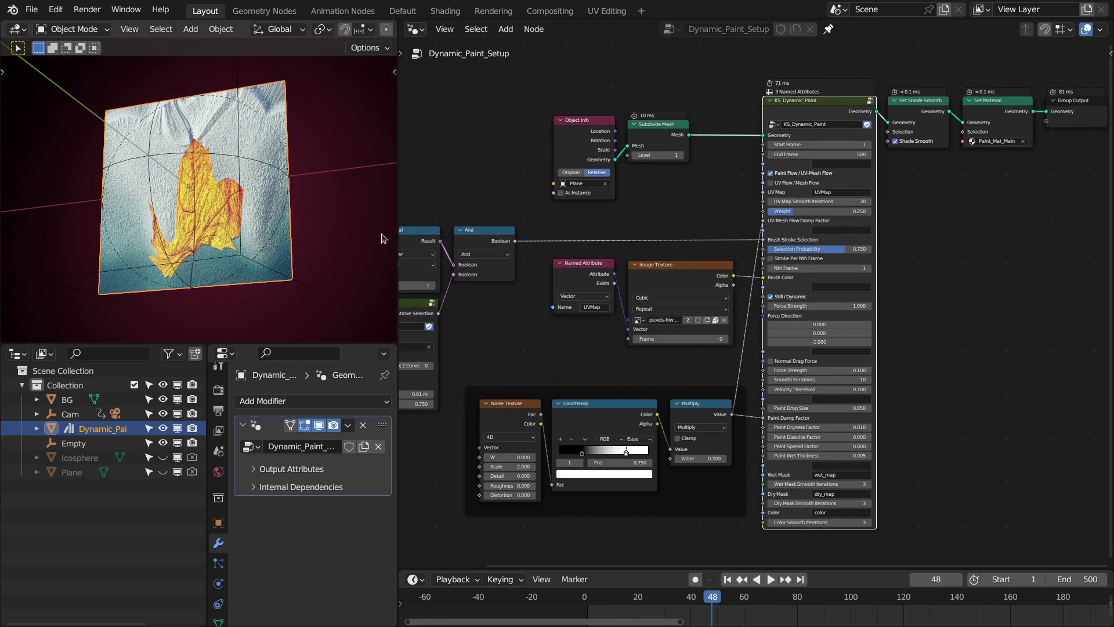
pyautogui.moveTo(615, 176); pyautogui.dragTo(620, 177, button='middle')
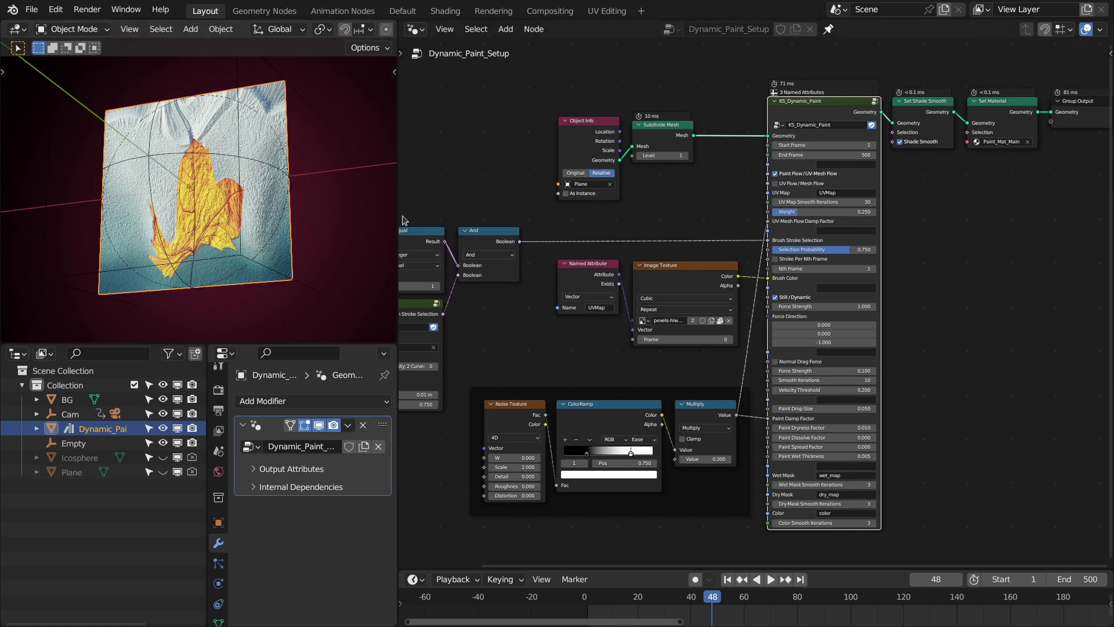
# Step: Start a new file from the General template
pyautogui.click(32, 9)
pyautogui.moveTo(58, 27)
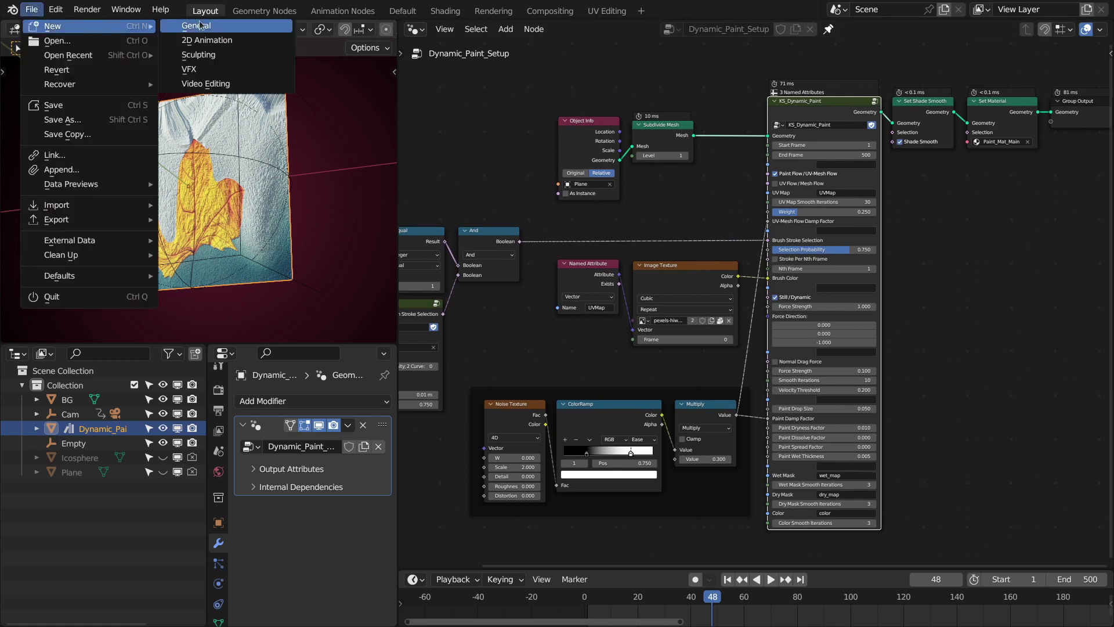
pyautogui.click(214, 30)
pyautogui.click(492, 337)
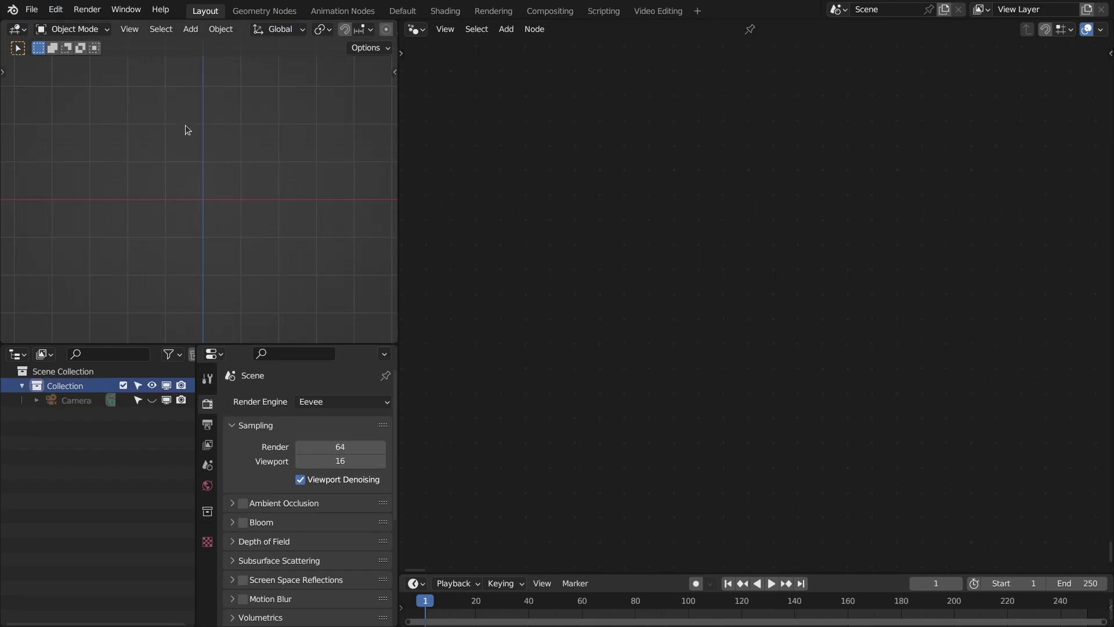
# Step: Append Dynamic_Paint_Object from the Object data of Dynamic_Paint_v1.1.blend on the Desktop into the new file
pyautogui.click(31, 10)
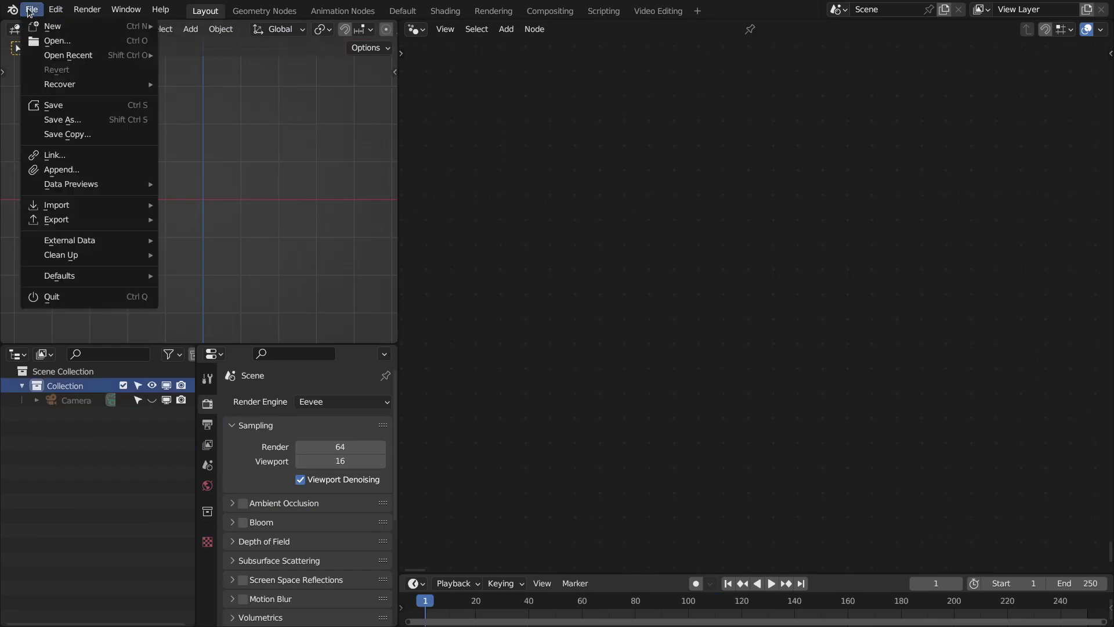
pyautogui.click(62, 169)
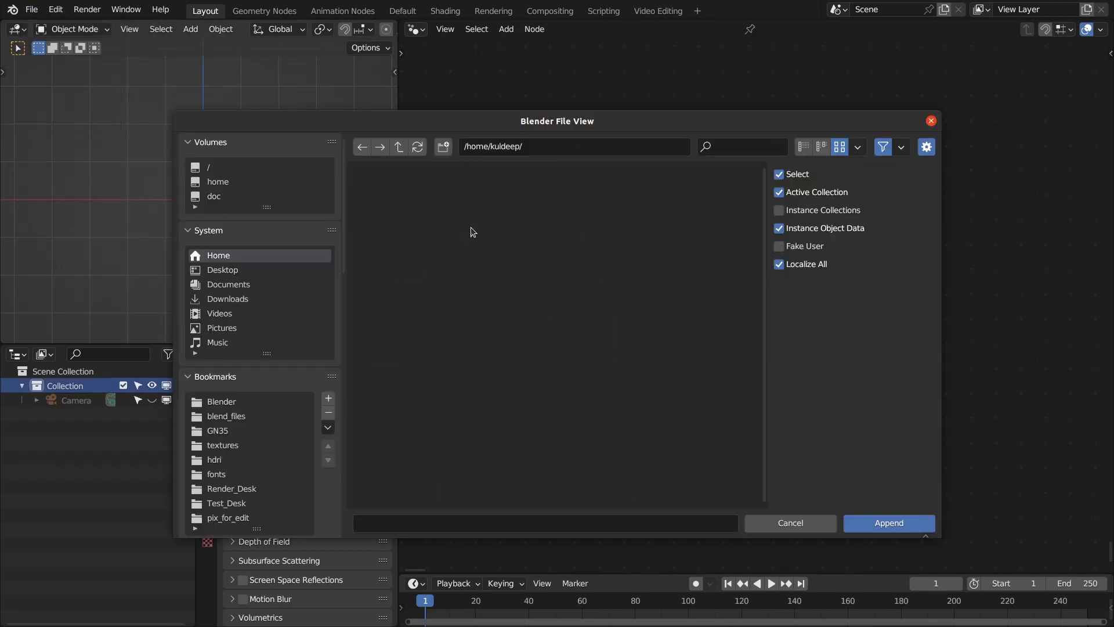
pyautogui.click(230, 272)
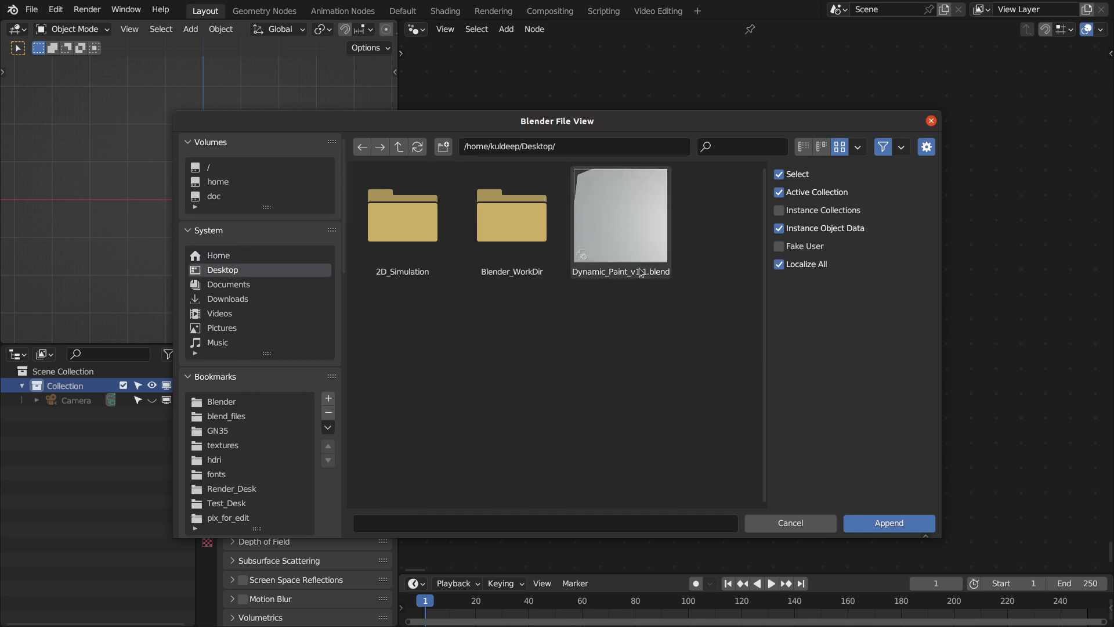
pyautogui.doubleClick(640, 250)
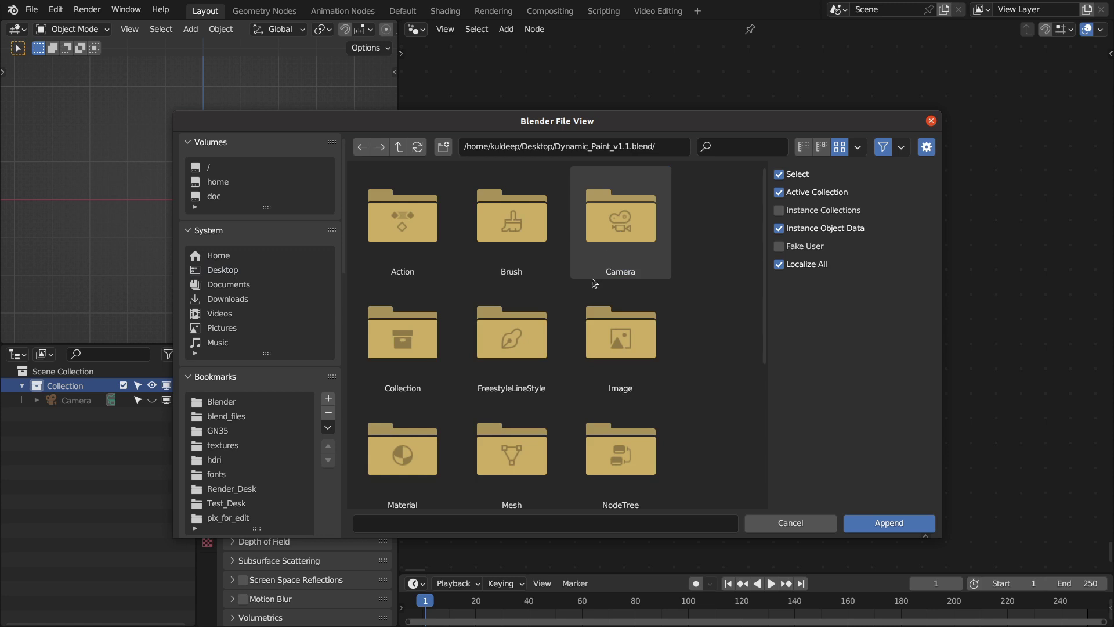
pyautogui.scroll(-2, 512, 374)
pyautogui.scroll(-5, 503, 374)
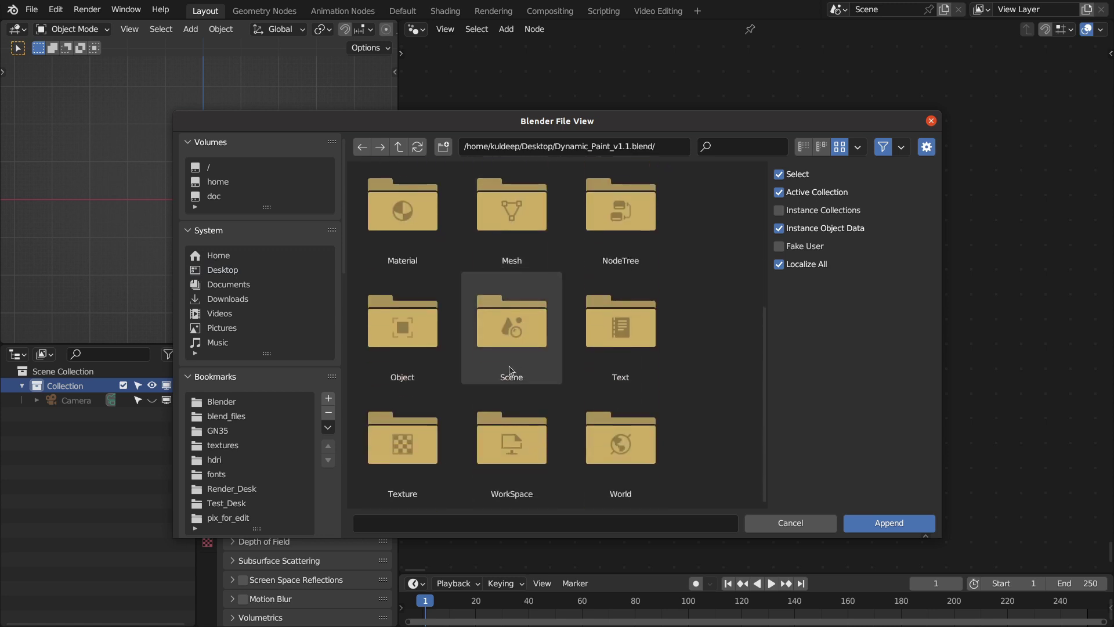
pyautogui.doubleClick(399, 328)
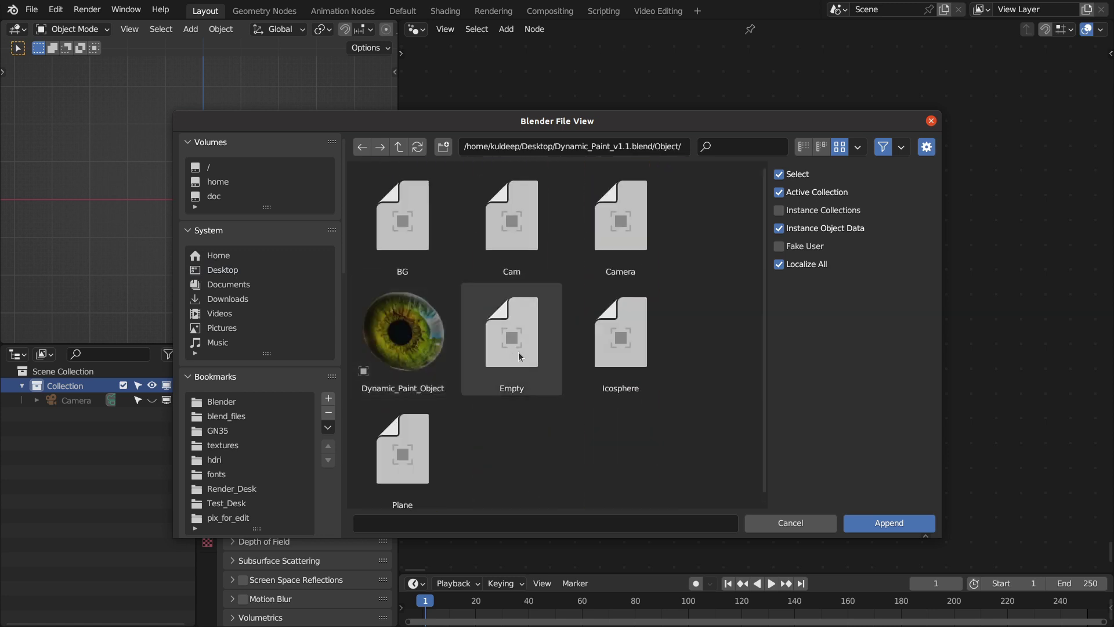
pyautogui.click(405, 346)
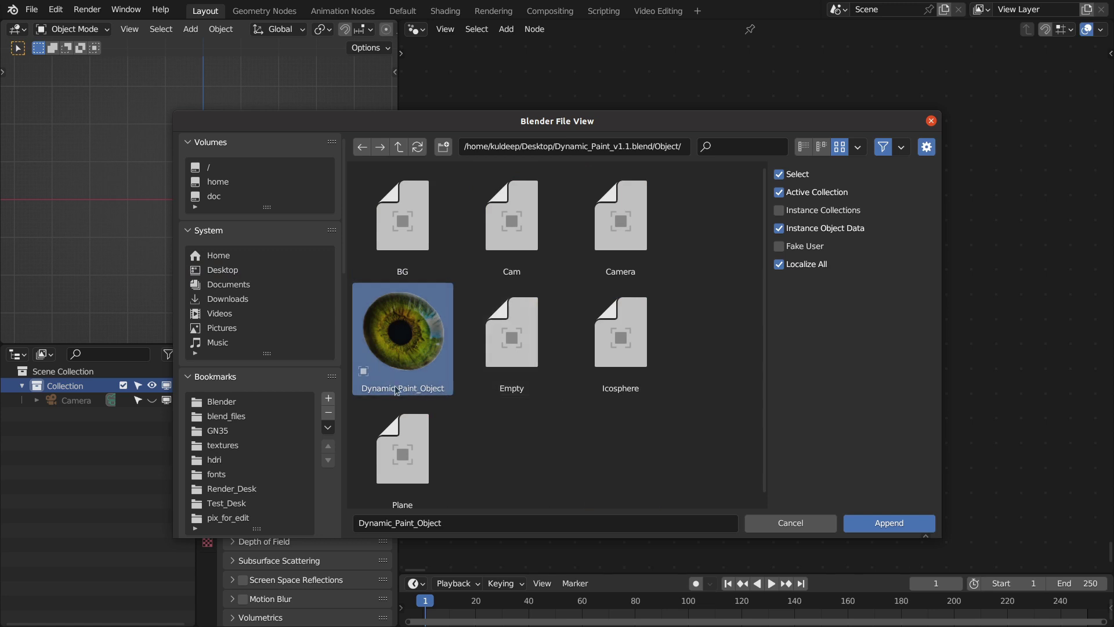
pyautogui.click(856, 522)
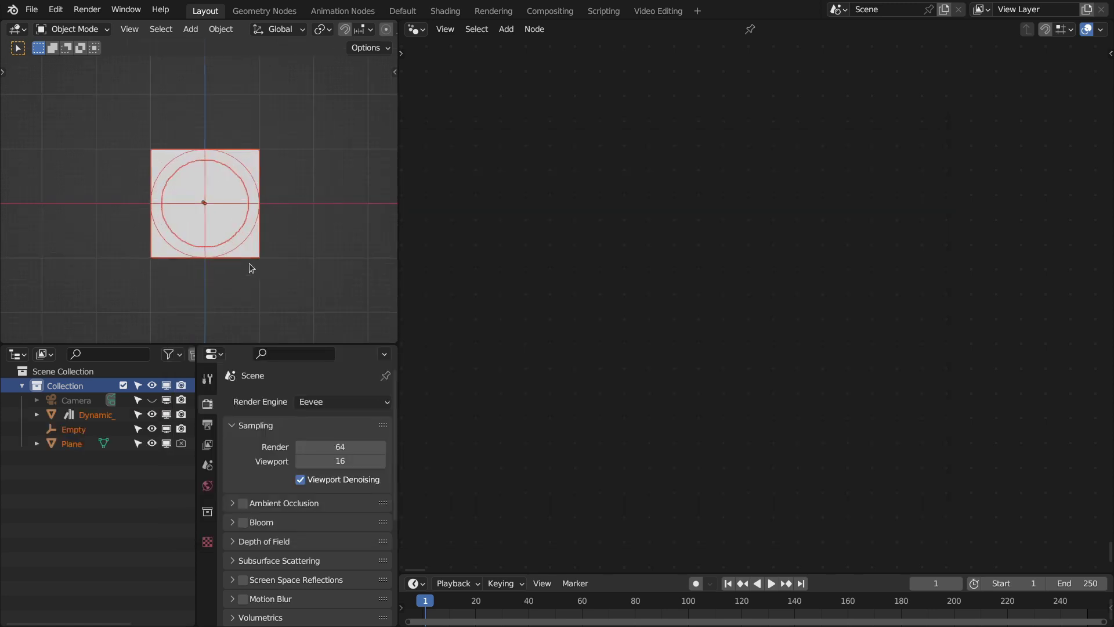
# Step: Hide the Plane object in the viewport and change the viewport shading to show the appended object's leaf paint material
pyautogui.moveTo(295, 273)
pyautogui.mouseDown(button='middle')
pyautogui.moveTo(224, 218)
pyautogui.moveTo(191, 232)
pyautogui.mouseUp(button='middle')
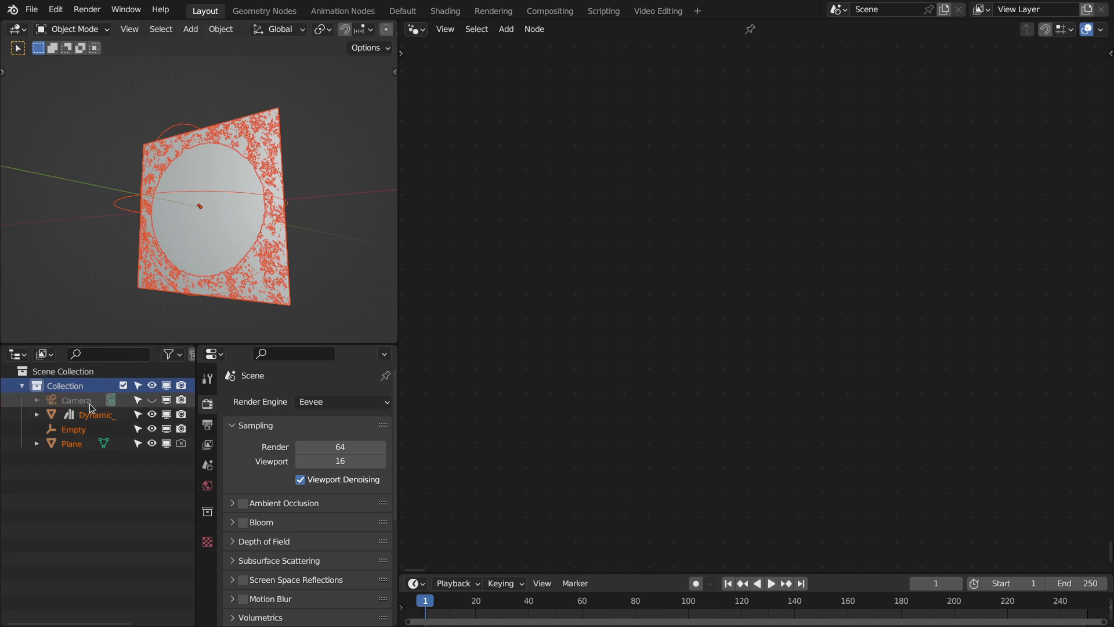
pyautogui.moveTo(166, 310); pyautogui.dragTo(162, 241, button='middle')
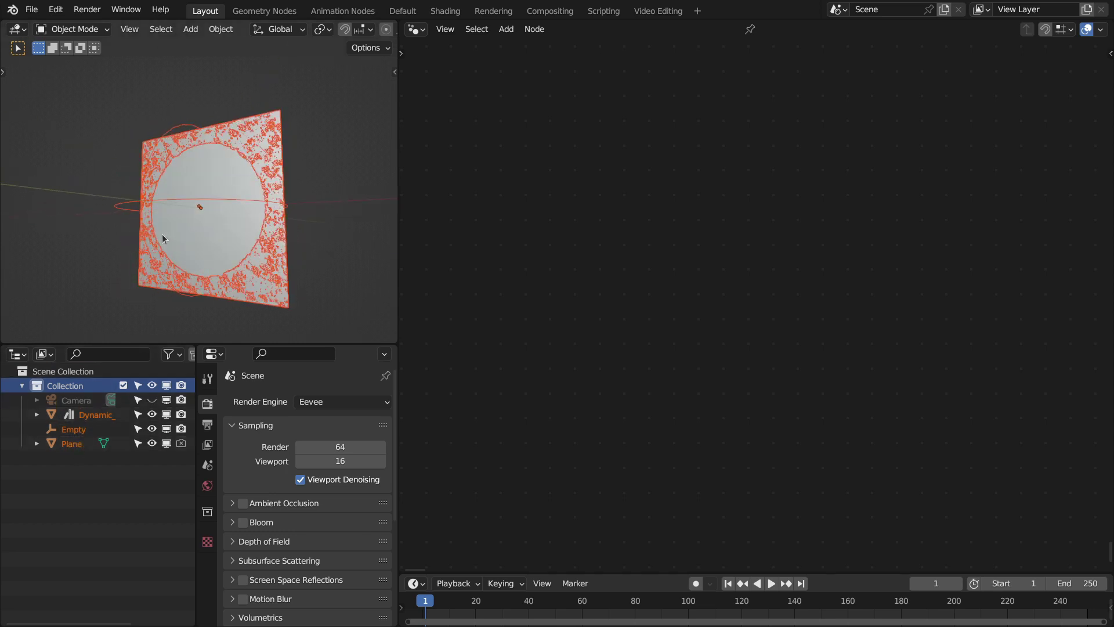
pyautogui.click(95, 414)
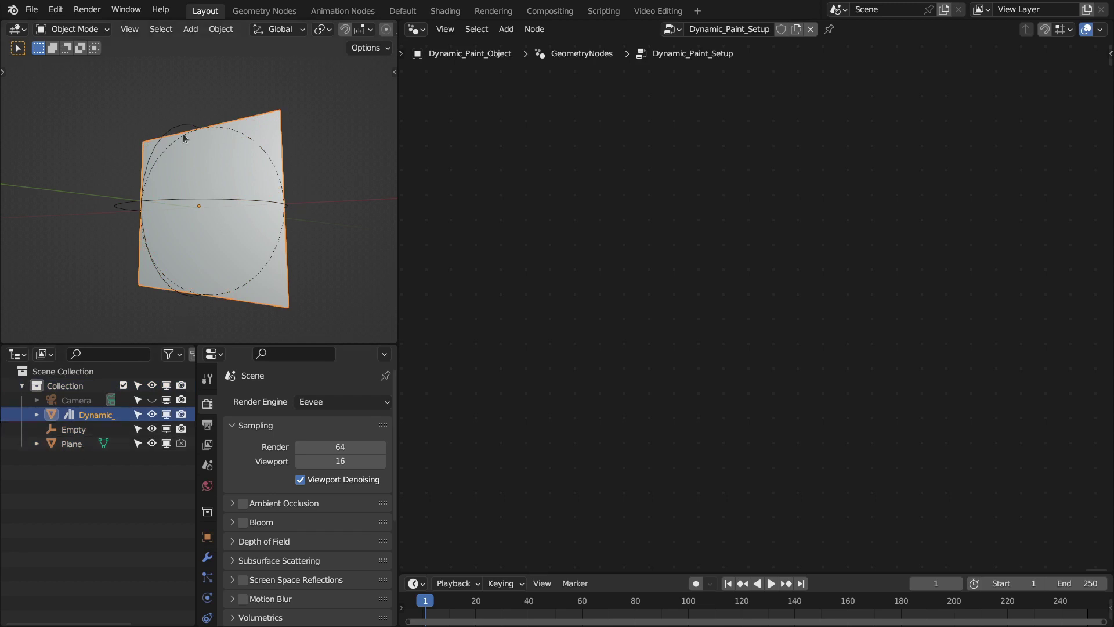
pyautogui.click(152, 443)
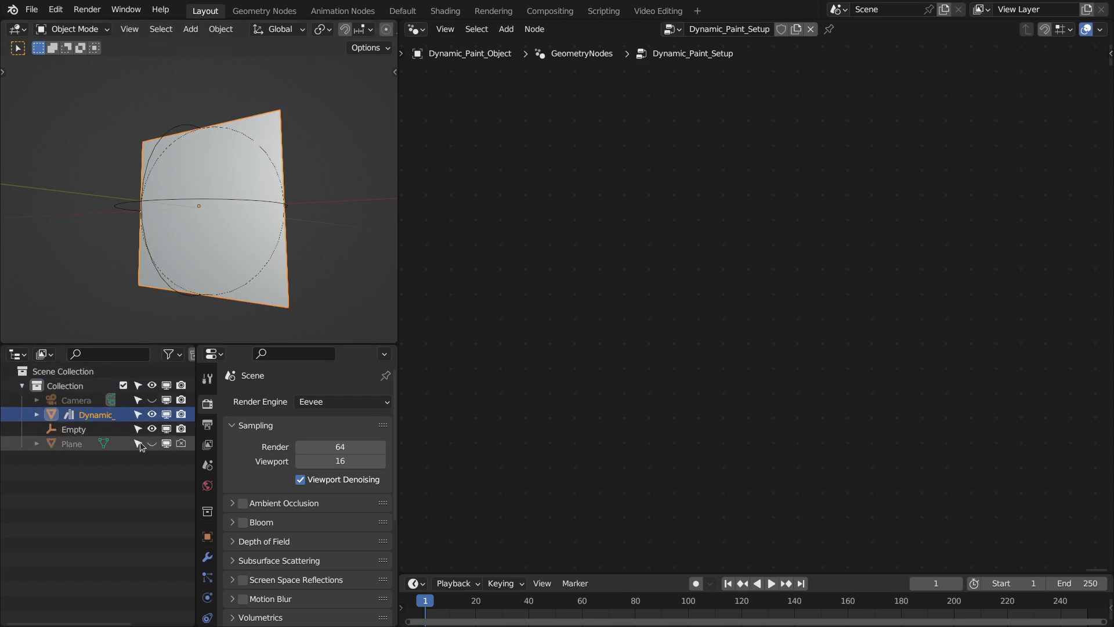
pyautogui.click(72, 443)
pyautogui.press('z')
pyautogui.click(161, 160)
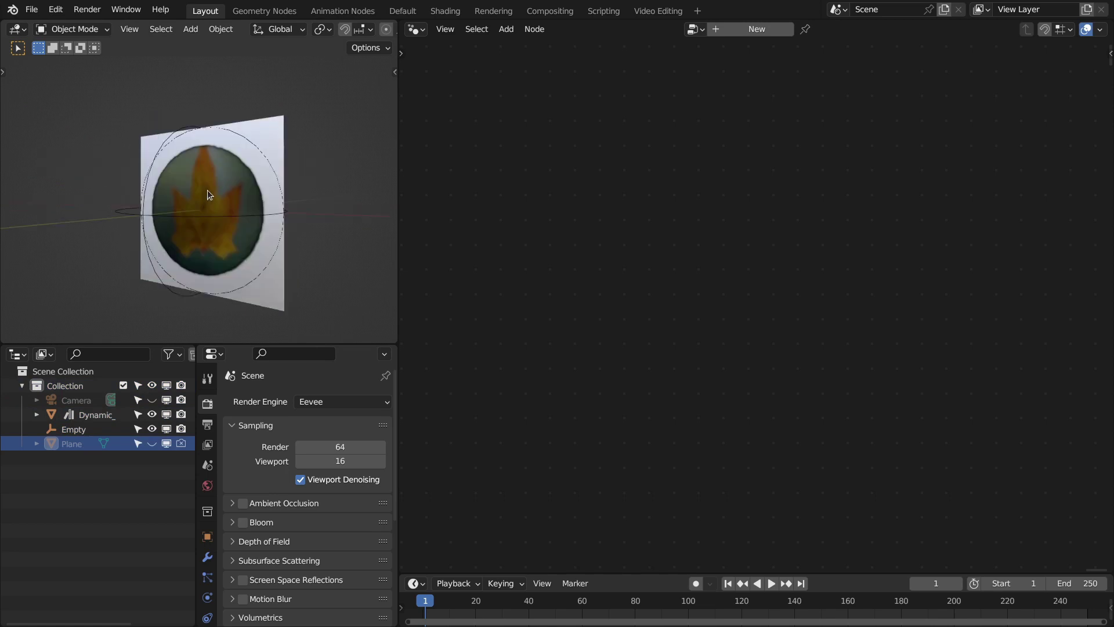
# Step: Select the painted object and look over its complete Dynamic_Paint_Setup node tree
pyautogui.click(207, 189)
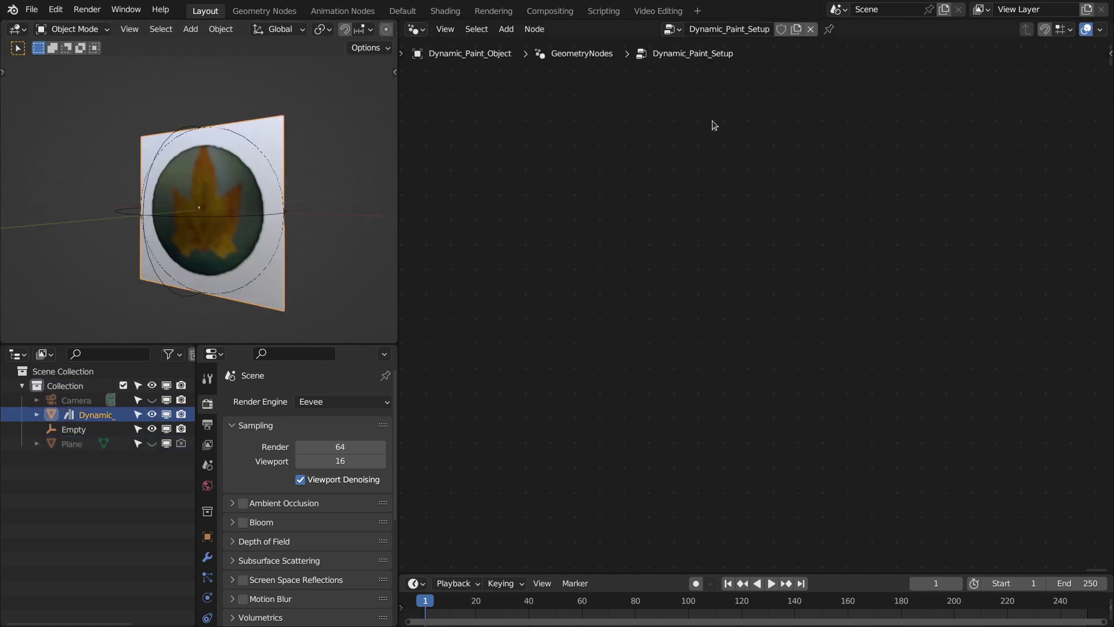
pyautogui.press('Home')
pyautogui.scroll(8, 876, 293)
pyautogui.moveTo(905, 266); pyautogui.dragTo(912, 263, button='middle')
pyautogui.moveTo(185, 146); pyautogui.dragTo(194, 140, button='middle')
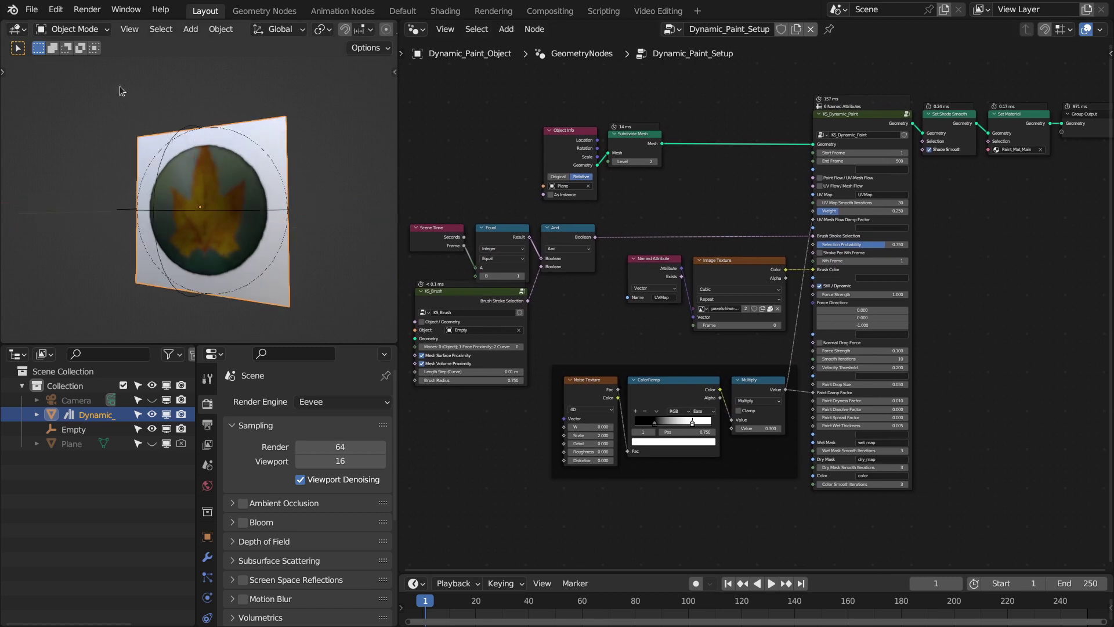
# Step: Start a new file from the General template, discarding the unsaved changes
pyautogui.click(32, 10)
pyautogui.moveTo(43, 26)
pyautogui.click(226, 33)
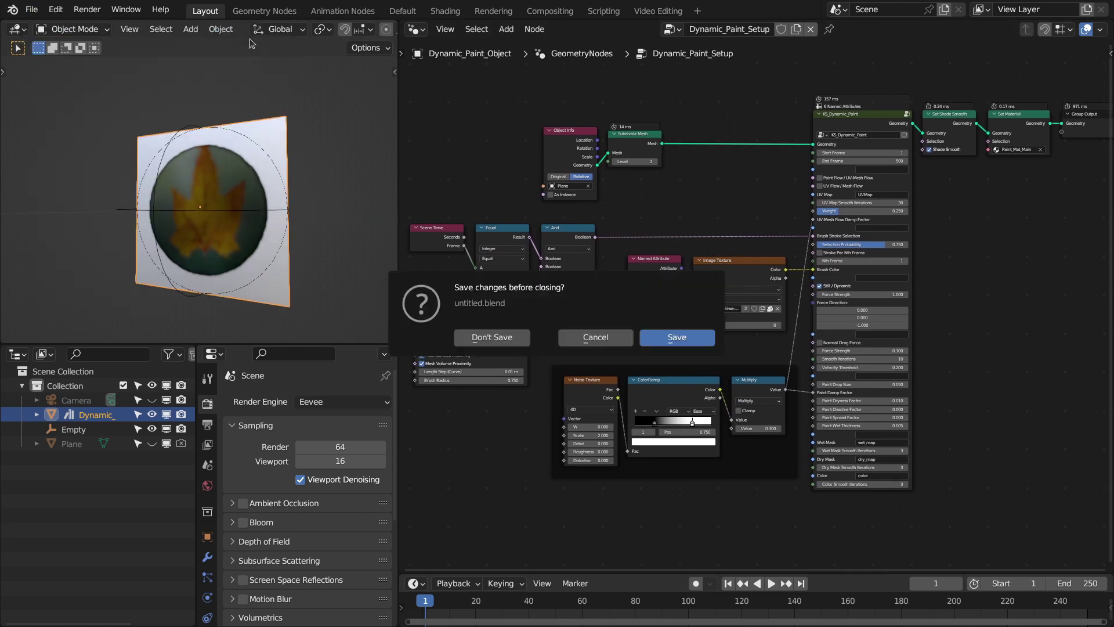
pyautogui.click(478, 338)
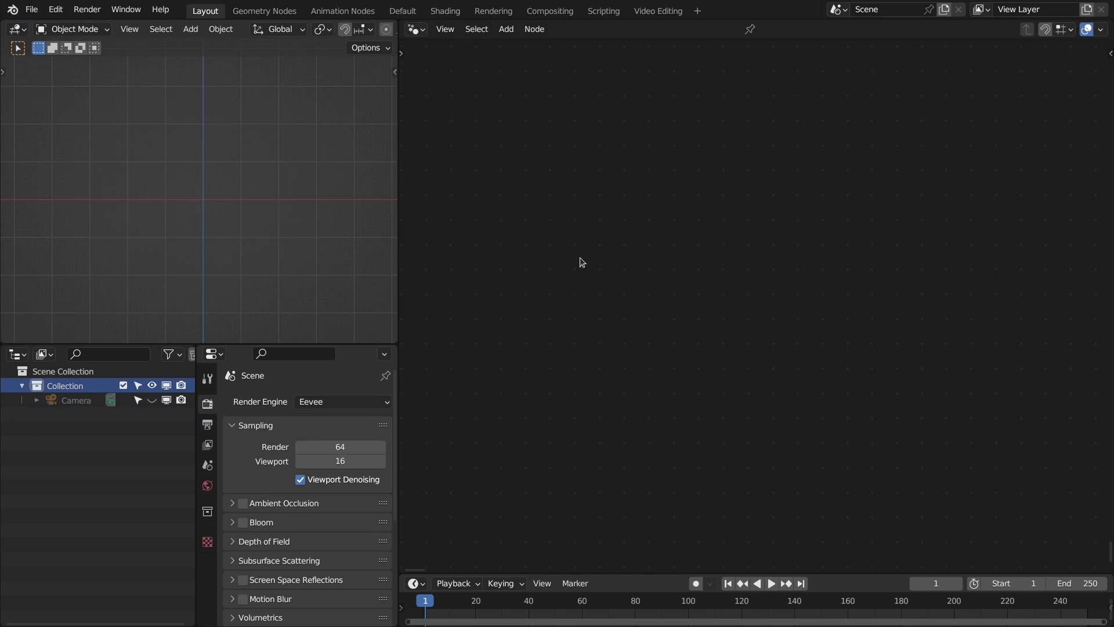
# Step: Switch to the file manager and copy Dynamic_Paint_v1.1.blend from the Desktop into the Documents/Blender/Assets folder
pyautogui.hotkey('alt', 'Tab')
pyautogui.hotkey('alt', 'Tab')
pyautogui.hotkey('alt', 'Tab')
pyautogui.click(906, 64)
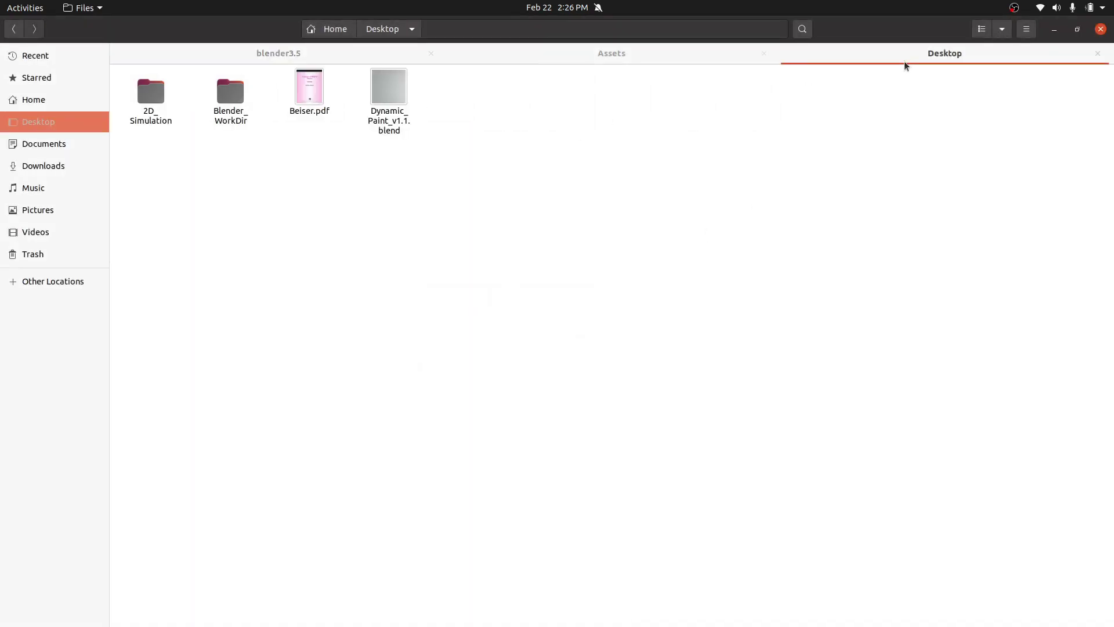
pyautogui.click(408, 94)
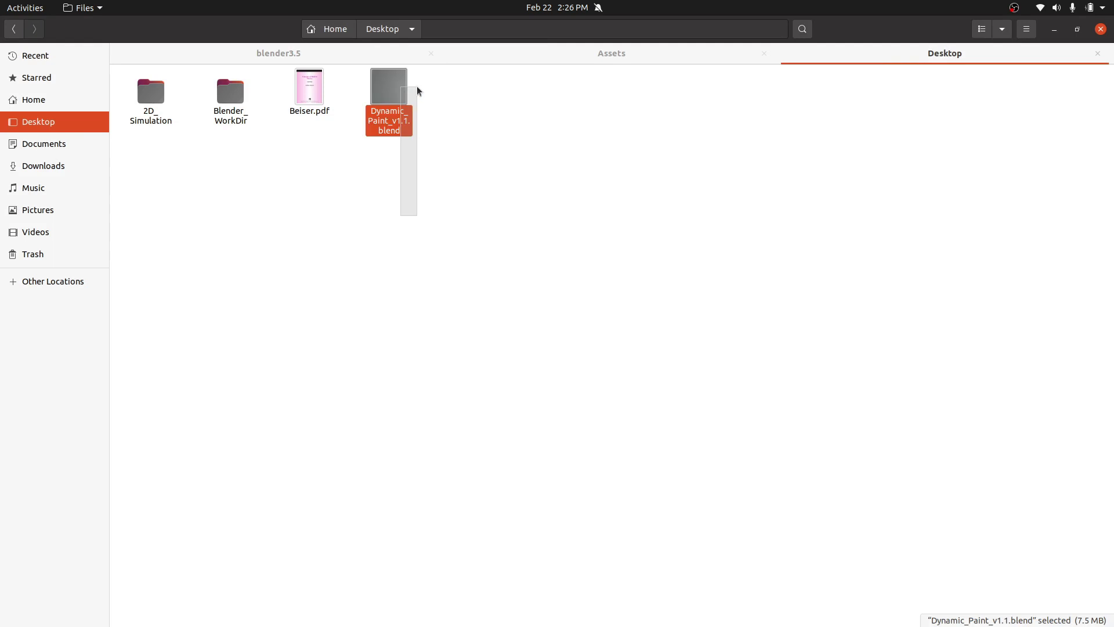
pyautogui.click(411, 145)
pyautogui.rightClick(403, 121)
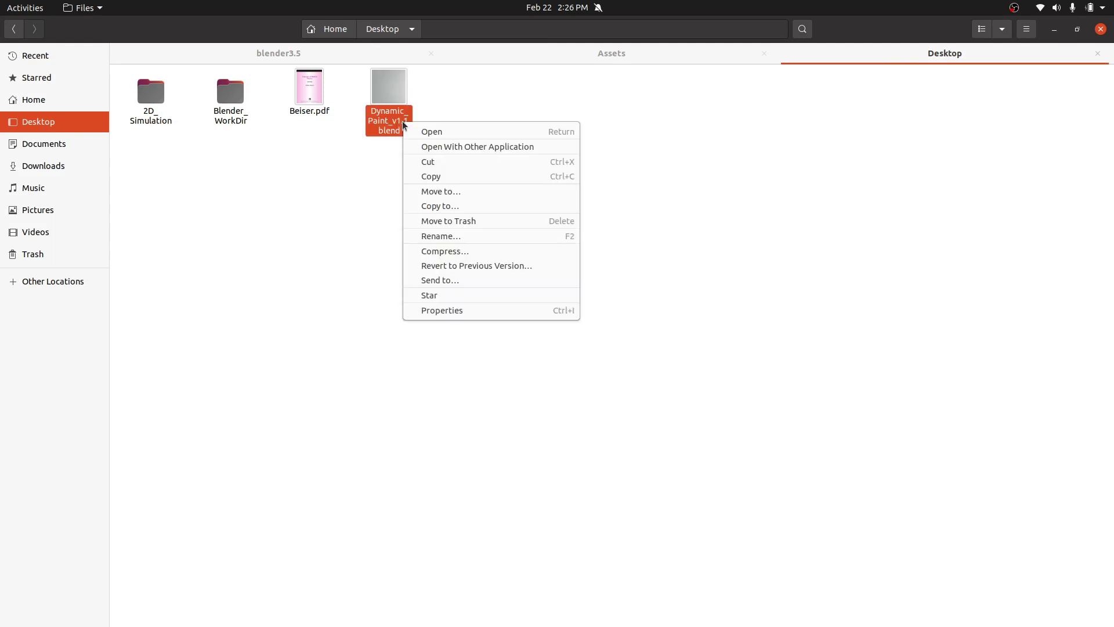
pyautogui.click(433, 174)
pyautogui.click(623, 56)
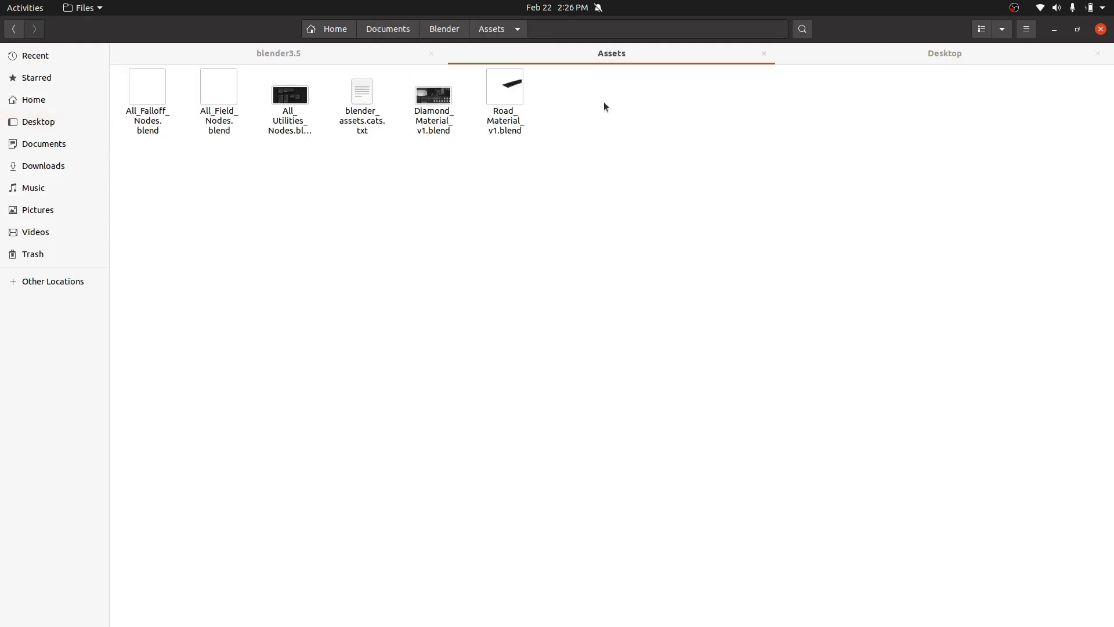
pyautogui.rightClick(471, 175)
pyautogui.click(490, 203)
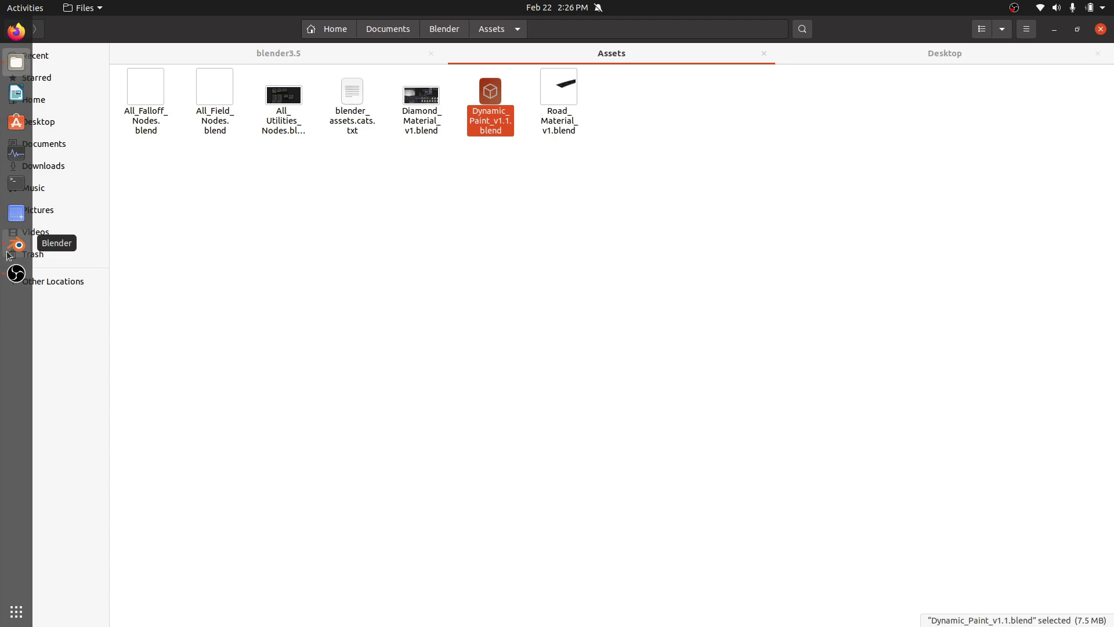
# Step: Return to Blender and start a fresh file from the General template
pyautogui.click(9, 251)
pyautogui.click(32, 10)
pyautogui.moveTo(93, 26)
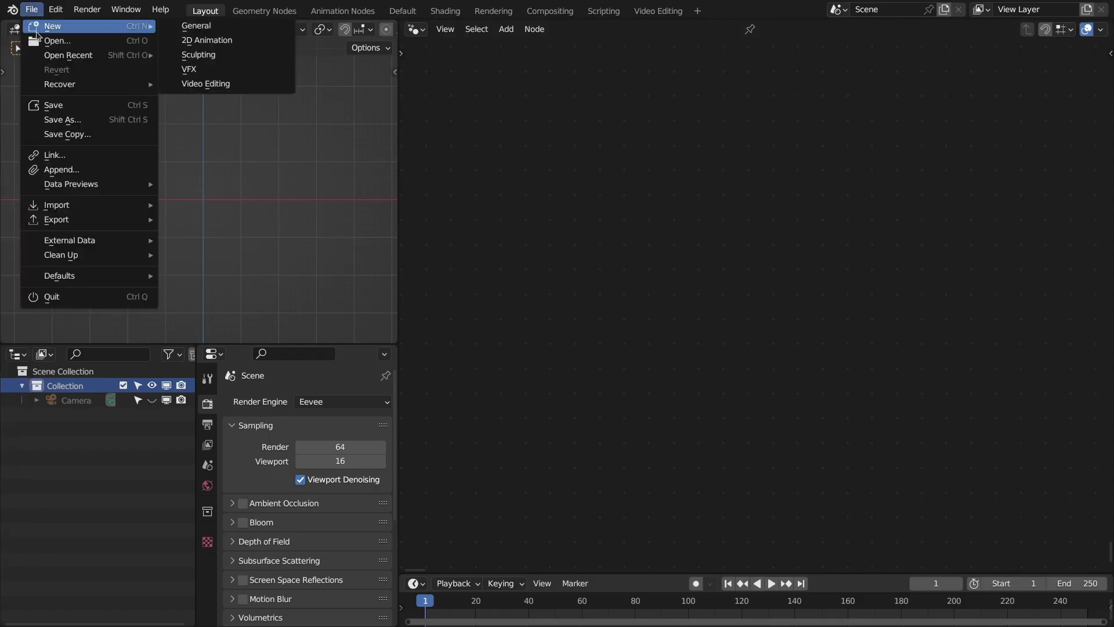
pyautogui.click(220, 29)
# Step: Change the empty node editor area to an Asset Browser showing the User Library
pyautogui.click(416, 29)
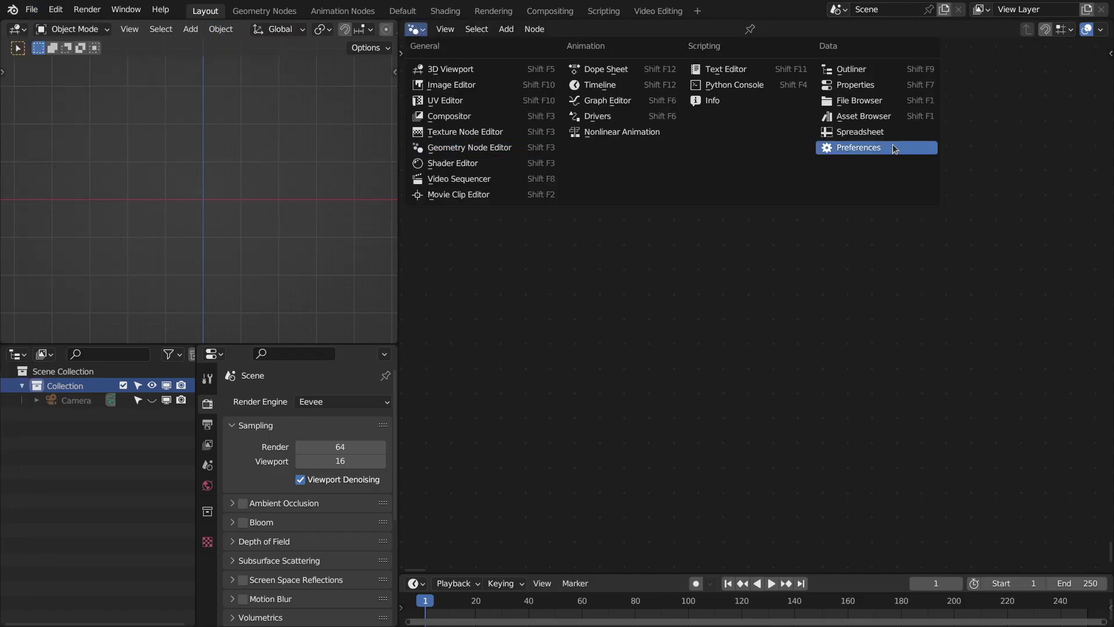
pyautogui.click(884, 121)
pyautogui.click(475, 52)
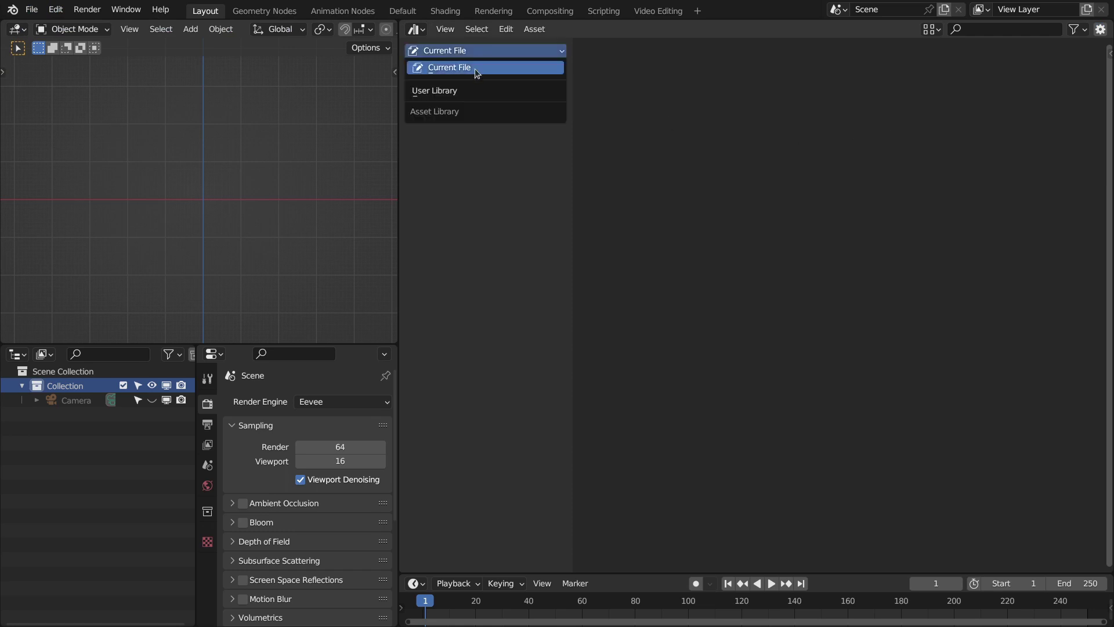
pyautogui.click(475, 95)
# Step: Place the Dynamic_Paint_Object asset from the library into the 3D scene and hide its Plane object in the viewport
pyautogui.moveTo(902, 96); pyautogui.dragTo(267, 200)
pyautogui.moveTo(265, 209)
pyautogui.mouseDown(button='middle')
pyautogui.moveTo(290, 209)
pyautogui.moveTo(254, 214)
pyautogui.mouseUp(button='middle')
pyautogui.moveTo(212, 249); pyautogui.dragTo(201, 249, button='middle')
pyautogui.click(88, 414)
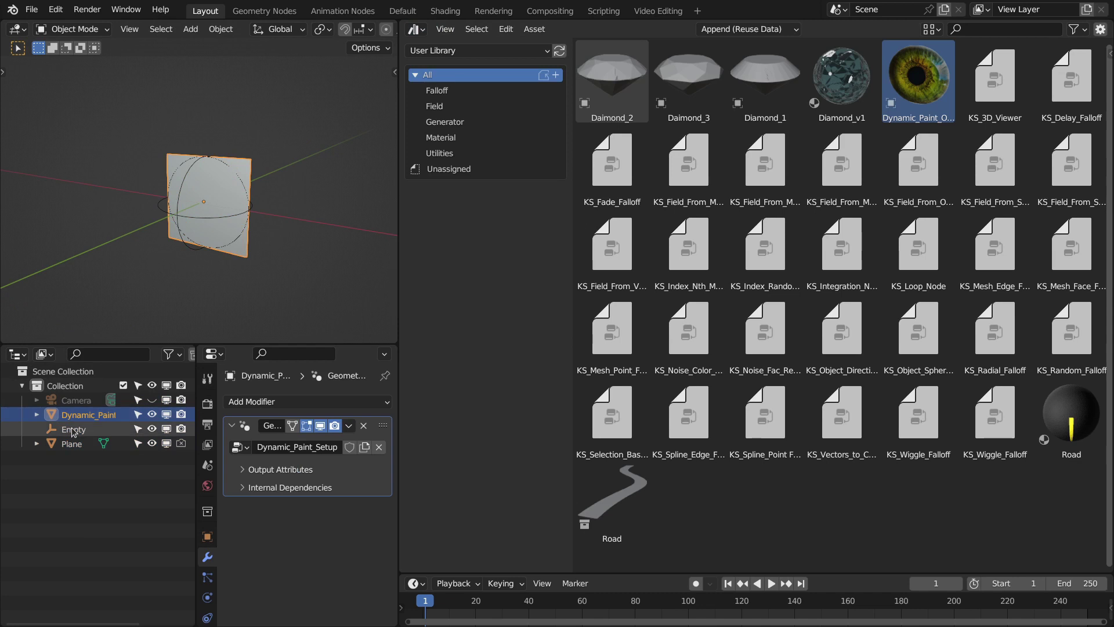
pyautogui.click(151, 444)
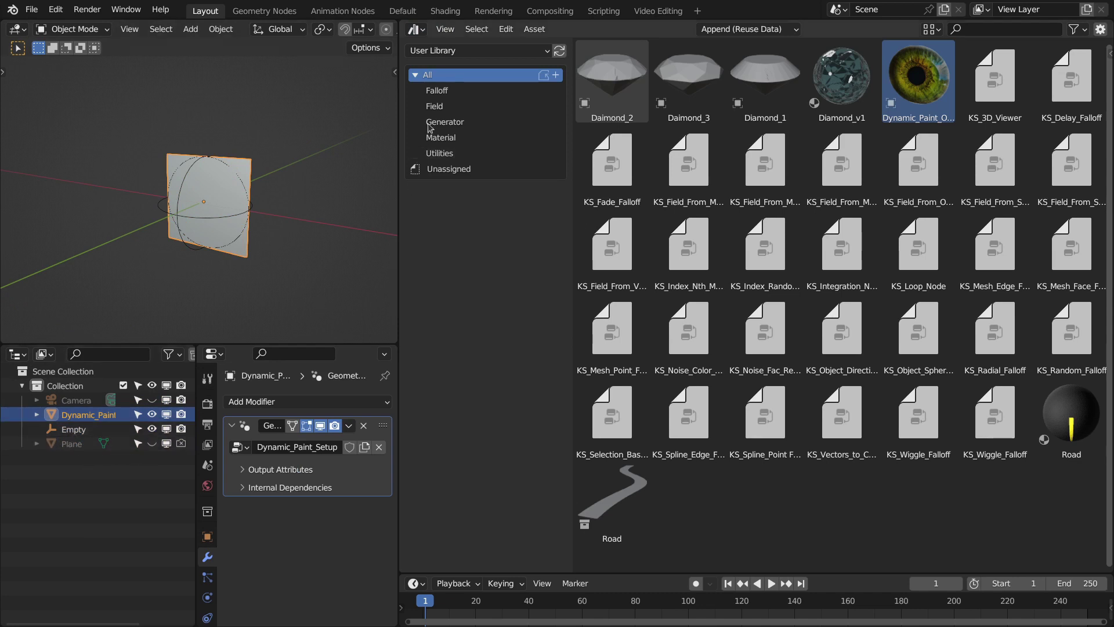
# Step: Turn the Asset Browser area back into a Geometry Node Editor showing the Dynamic_Paint_Setup nodes
pyautogui.click(416, 29)
pyautogui.click(477, 149)
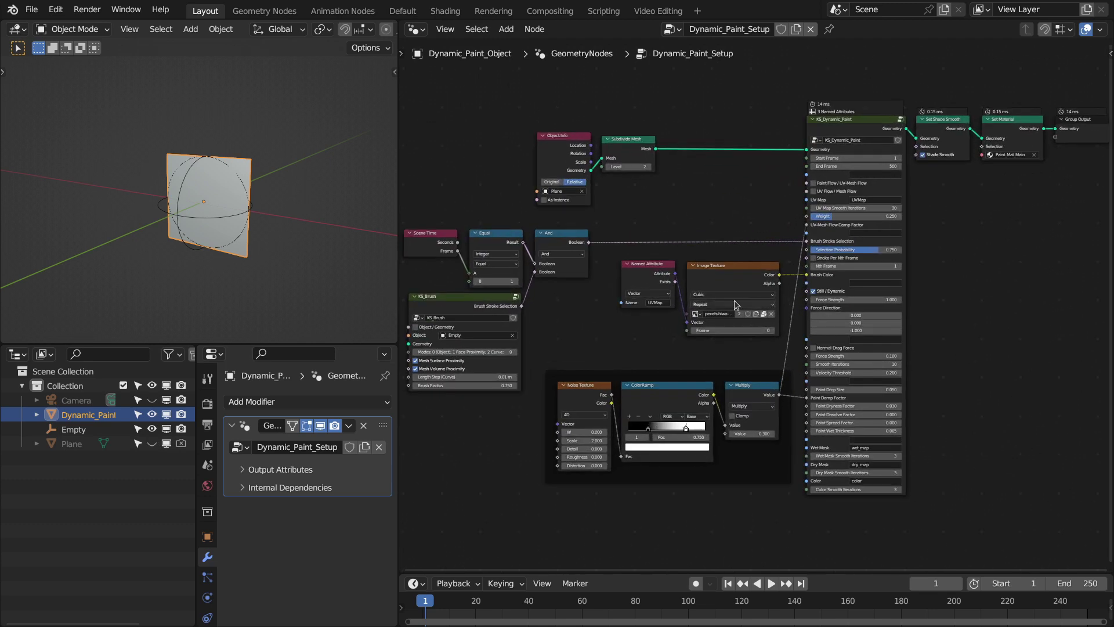
pyautogui.moveTo(632, 221); pyautogui.dragTo(653, 216, button='middle')
pyautogui.moveTo(263, 195)
pyautogui.mouseDown(button='middle')
pyautogui.moveTo(242, 186)
pyautogui.moveTo(255, 197)
pyautogui.moveTo(246, 203)
pyautogui.mouseUp(button='middle')
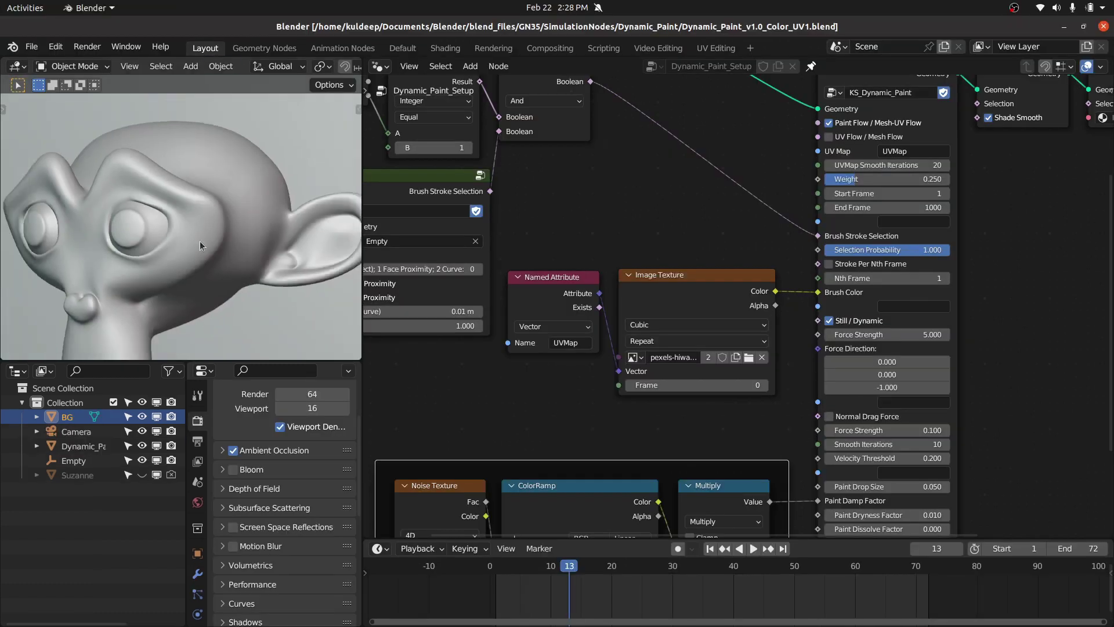
# Step: Show the Suzanne head with its leaf paint material from the camera view, and look over the KS_Dynamic_Paint node setup
pyautogui.press('KP_0')
pyautogui.press('z')
pyautogui.click(285, 266)
pyautogui.scroll(5, 175, 228)
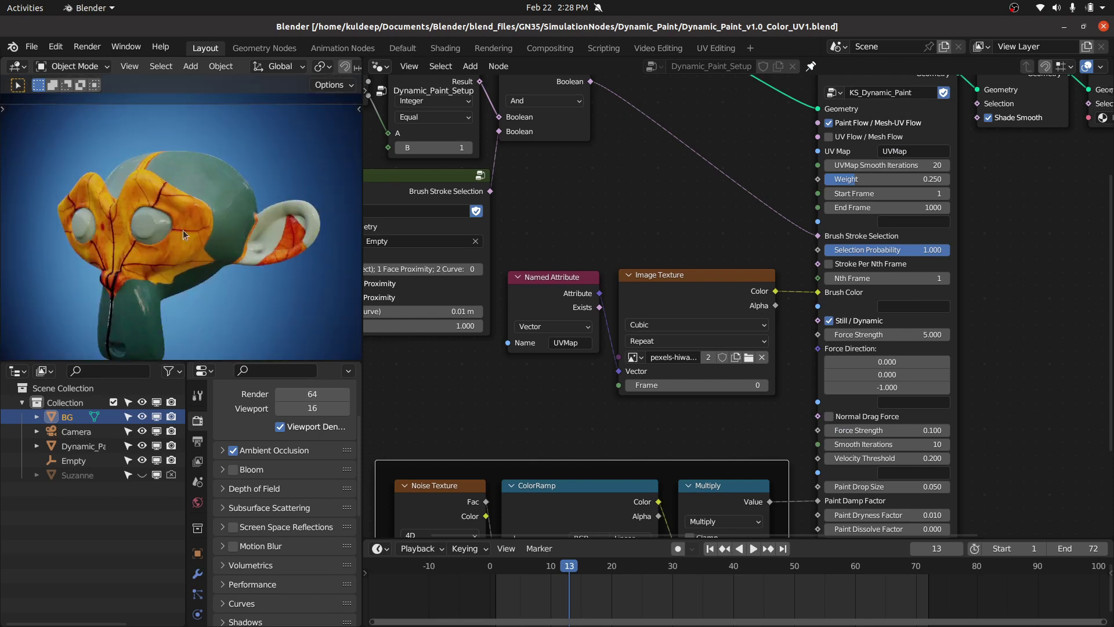
pyautogui.scroll(-1, 218, 228)
pyautogui.scroll(-3, 769, 198)
pyautogui.moveTo(769, 199); pyautogui.dragTo(775, 250, button='middle')
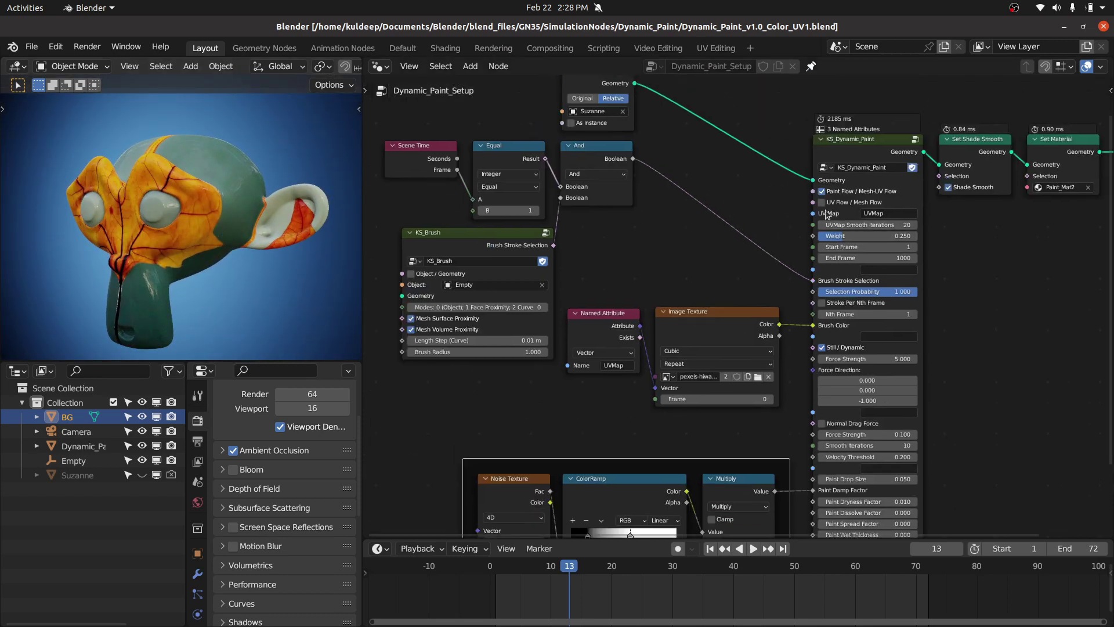
pyautogui.moveTo(677, 188); pyautogui.dragTo(668, 228, button='middle')
pyautogui.scroll(1, 162, 209)
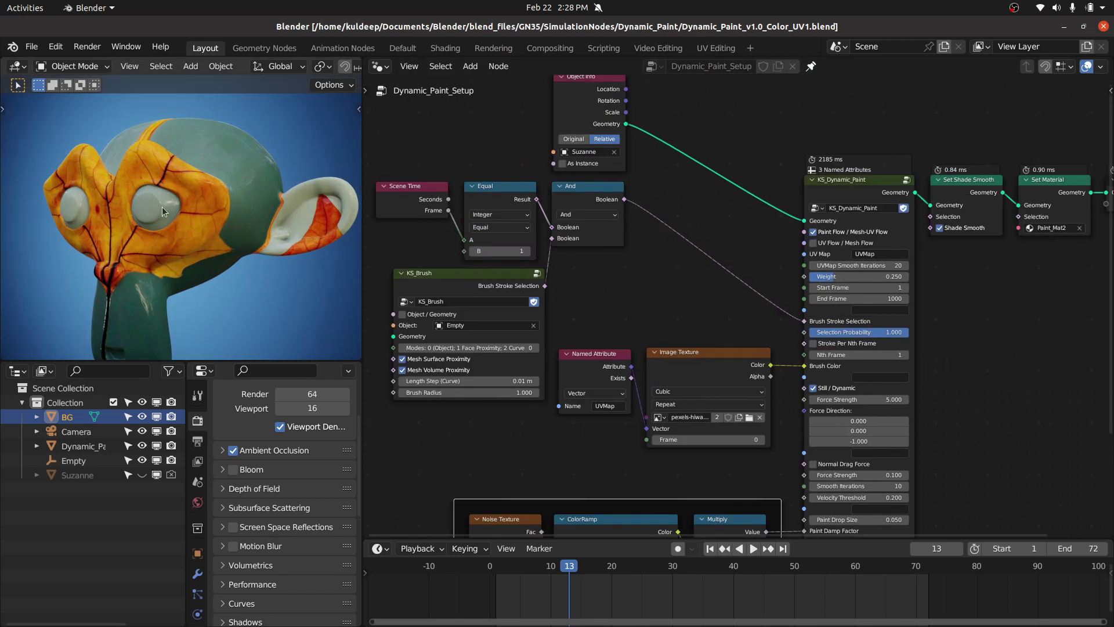
pyautogui.keyDown('shift'); pyautogui.moveTo(284, 252); pyautogui.dragTo(285, 228, button='middle'); pyautogui.keyUp('shift')
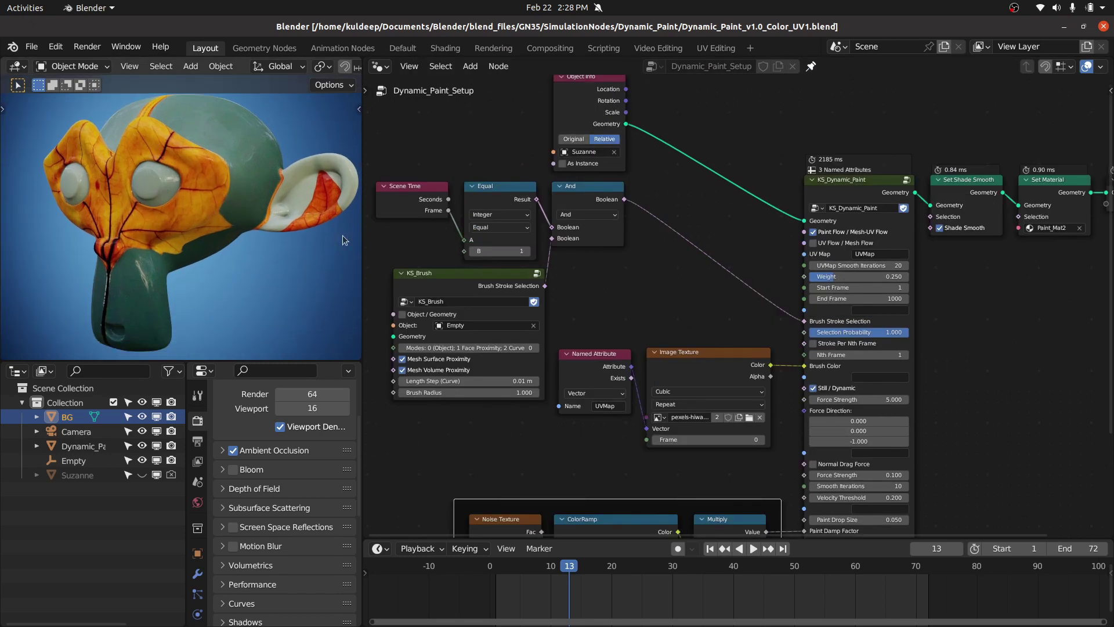
# Step: Examine the Paint_Mat2 material nodes in the Shading workspace, and return to the geometry nodes in the Layout workspace
pyautogui.click(445, 48)
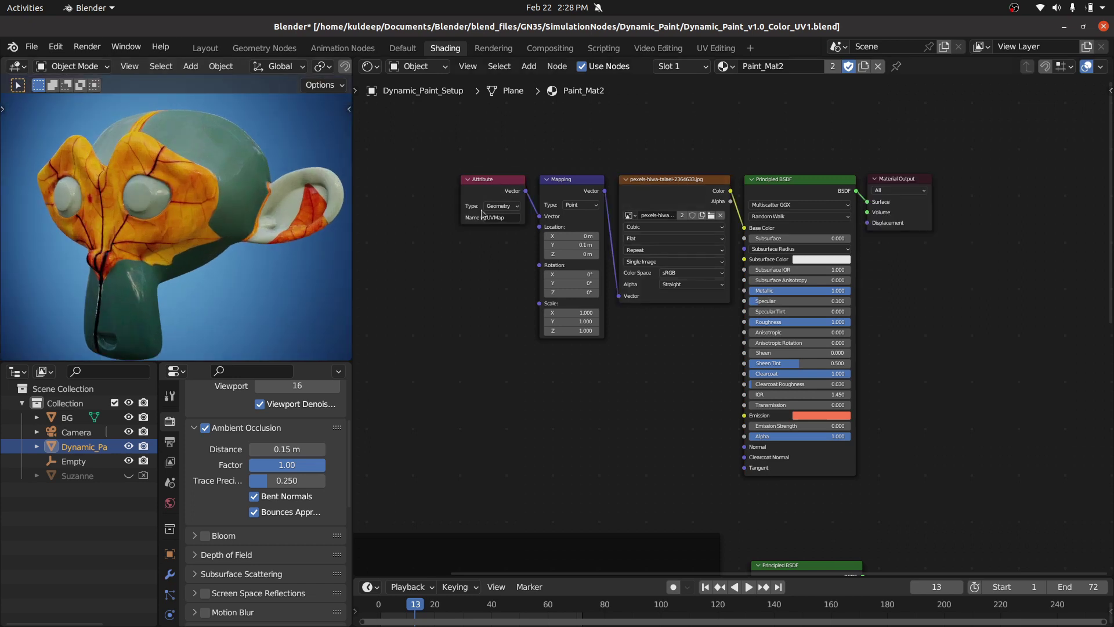
pyautogui.click(196, 49)
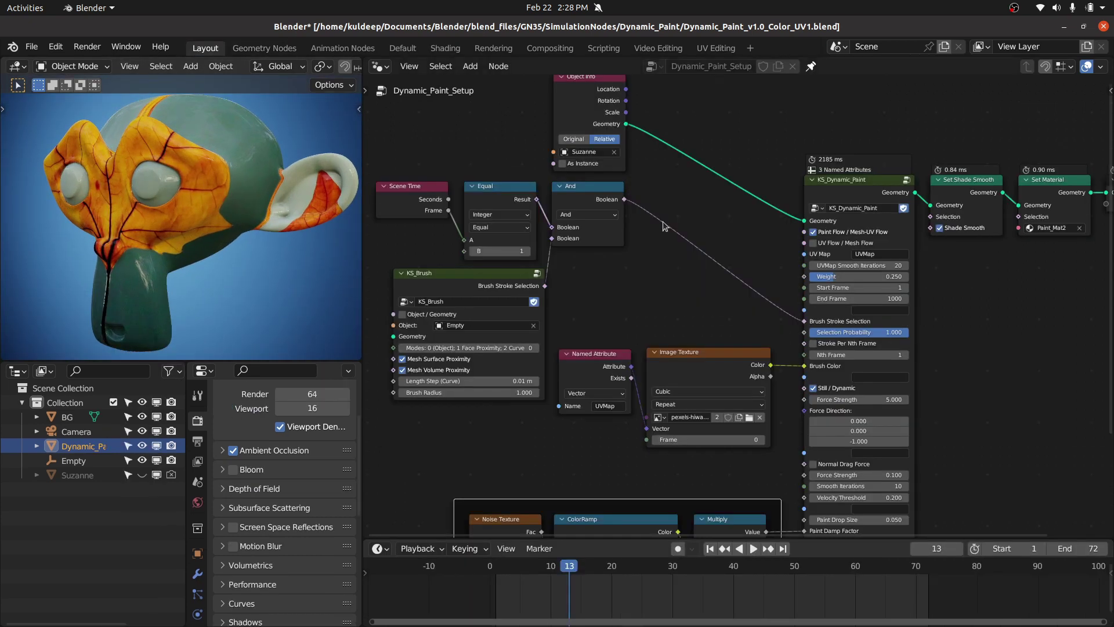
pyautogui.moveTo(767, 213); pyautogui.dragTo(760, 174, button='middle')
pyautogui.moveTo(808, 248); pyautogui.dragTo(806, 262, button='middle')
# Step: Play the paint flow animation on the Suzanne head from the first frame, and stop it
pyautogui.hotkey('shift', 'Left')
pyautogui.click(753, 548)
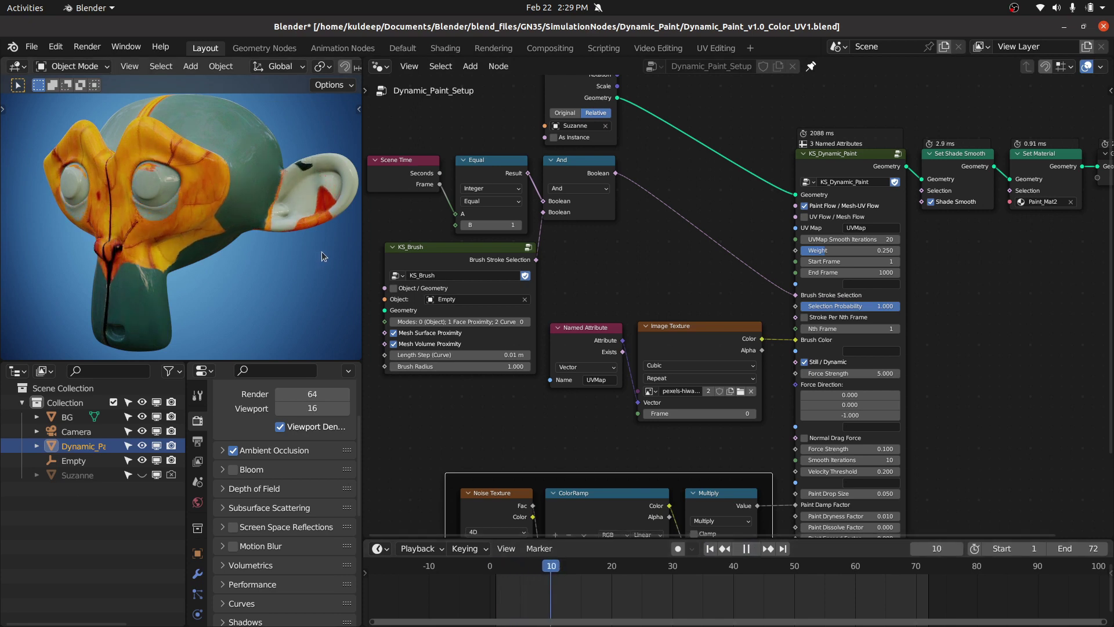
pyautogui.press('space')
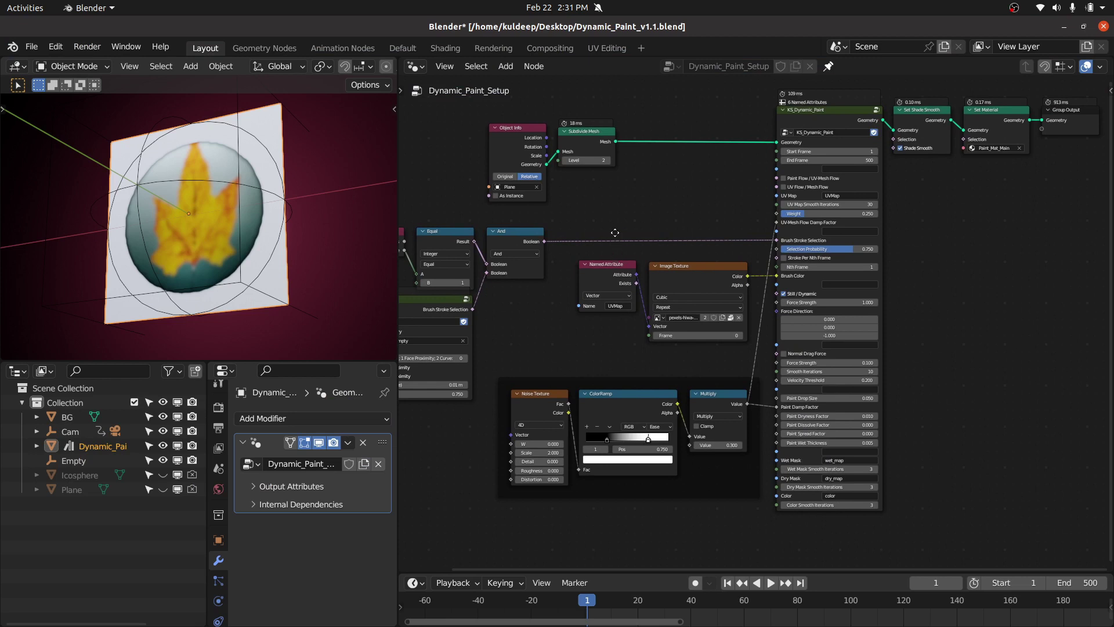
# Step: Select the Image Texture and KS_Dynamic_Paint nodes together in Dynamic_Paint_v1.1.blend
pyautogui.scroll(2, 615, 235)
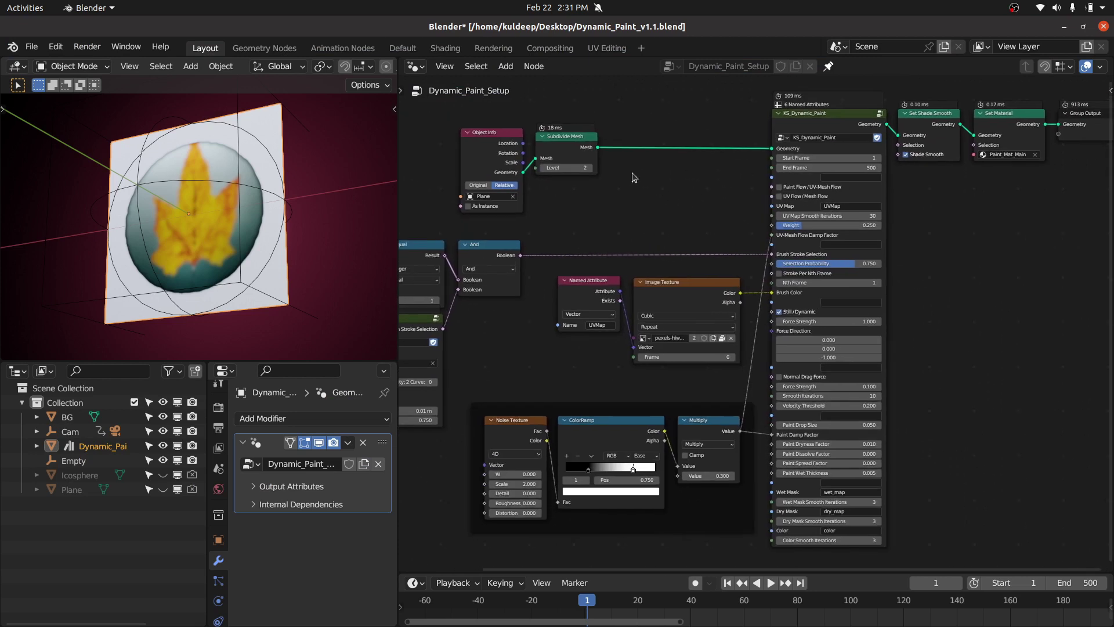
pyautogui.moveTo(709, 110); pyautogui.dragTo(853, 360)
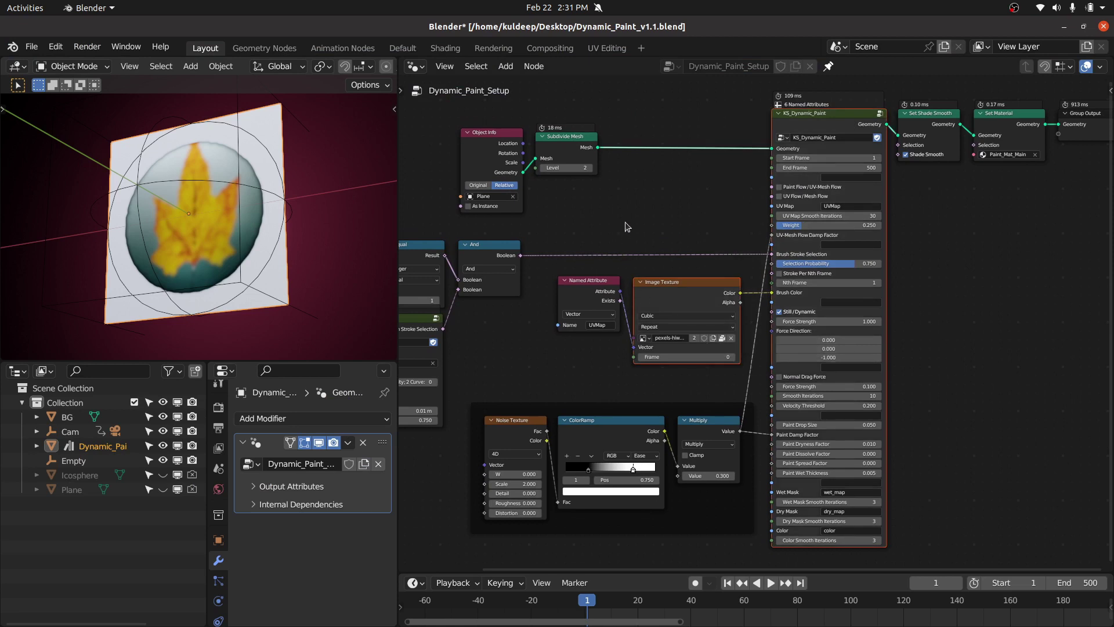
pyautogui.moveTo(534, 232); pyautogui.dragTo(549, 231, button='middle')
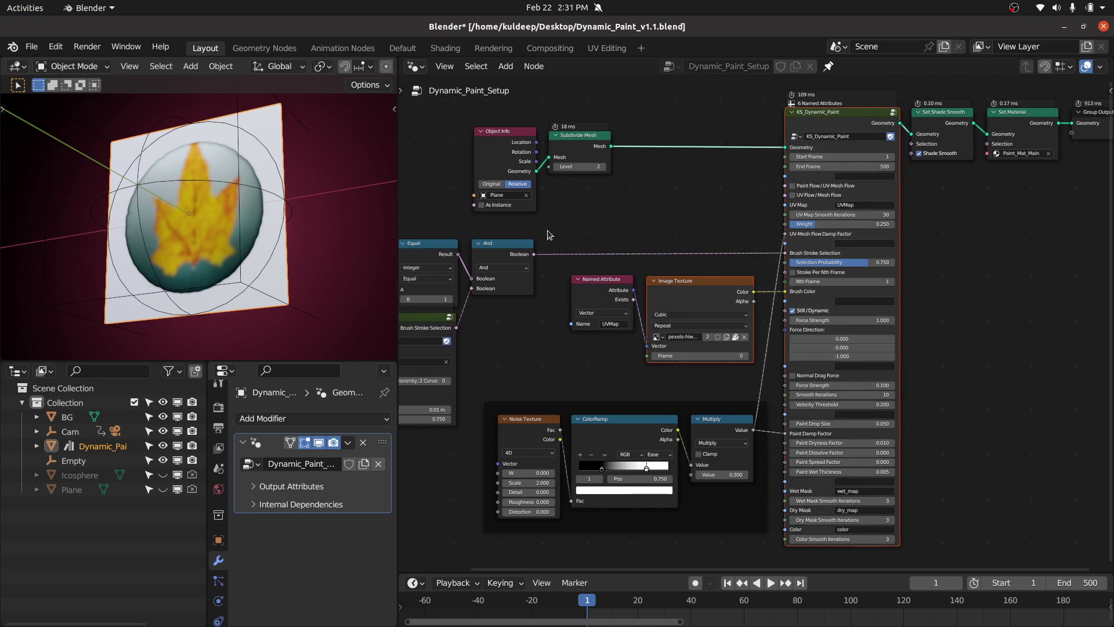